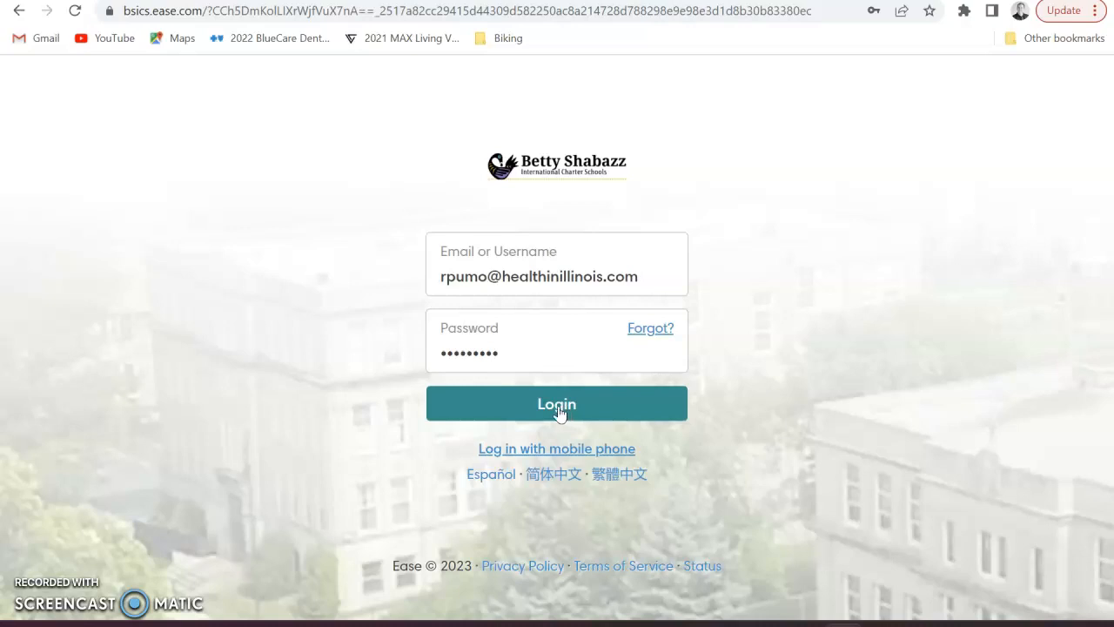
Sign in to Ease and start the Benefits Enrollment wizard from the dashboard
click(559, 413)
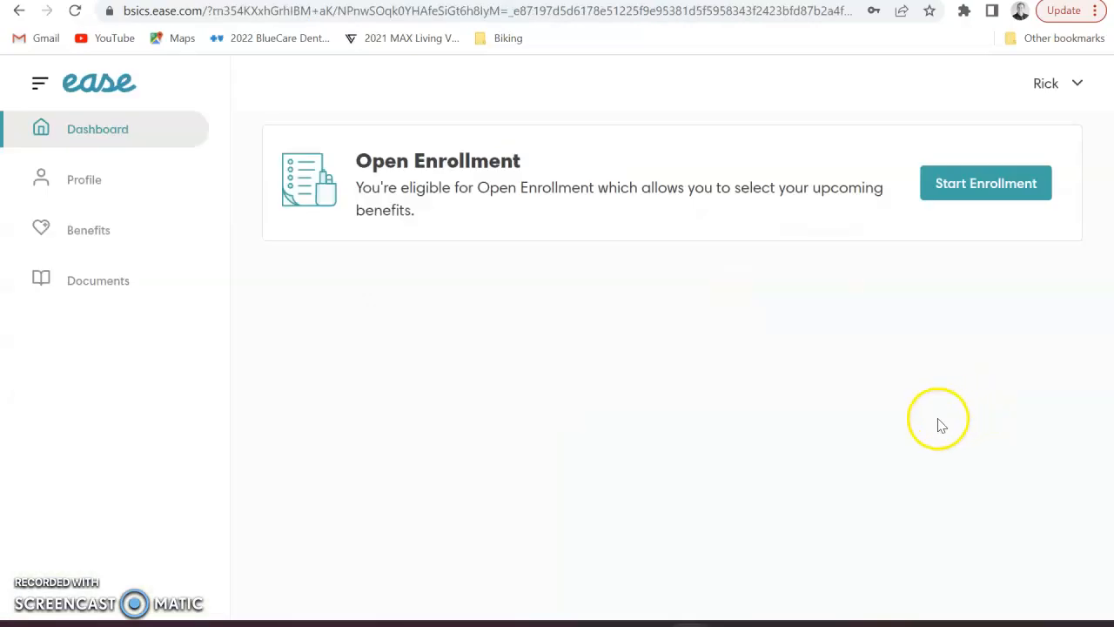
click(1014, 192)
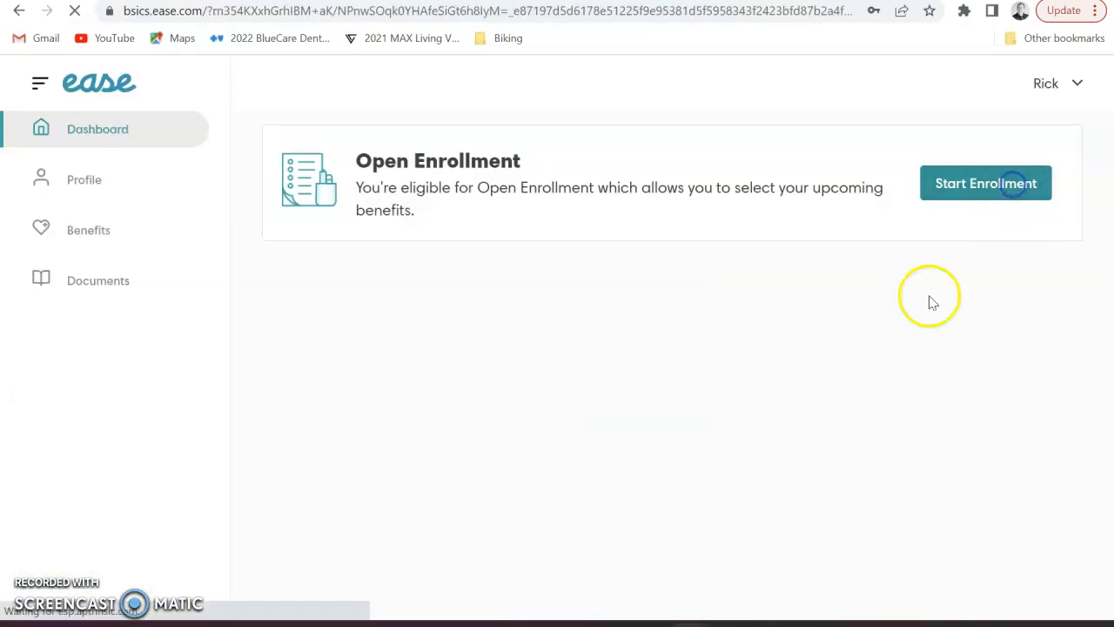
scroll(570, 592, down, 2)
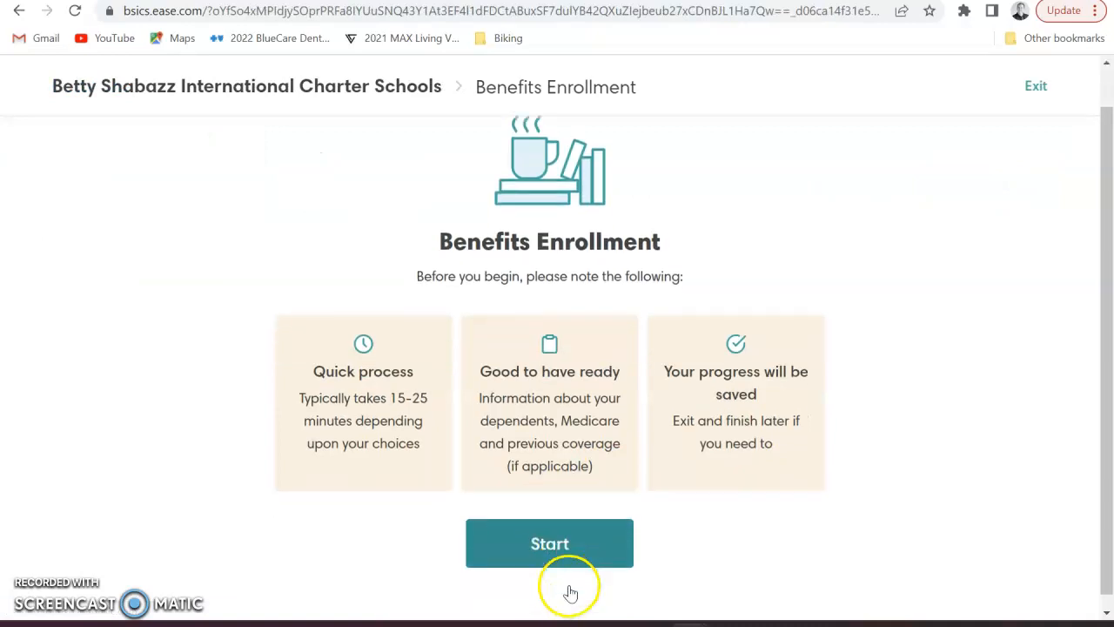
click(562, 538)
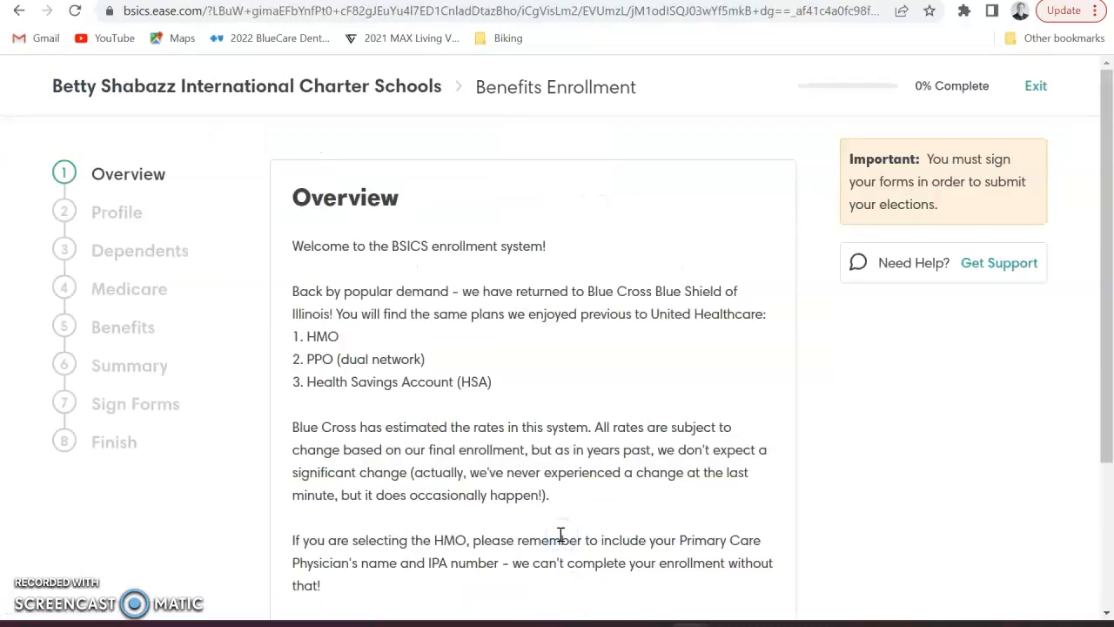
Review the Overview's HMO, PPO and HSA plan options and continue past it
scroll(561, 540, down, 2)
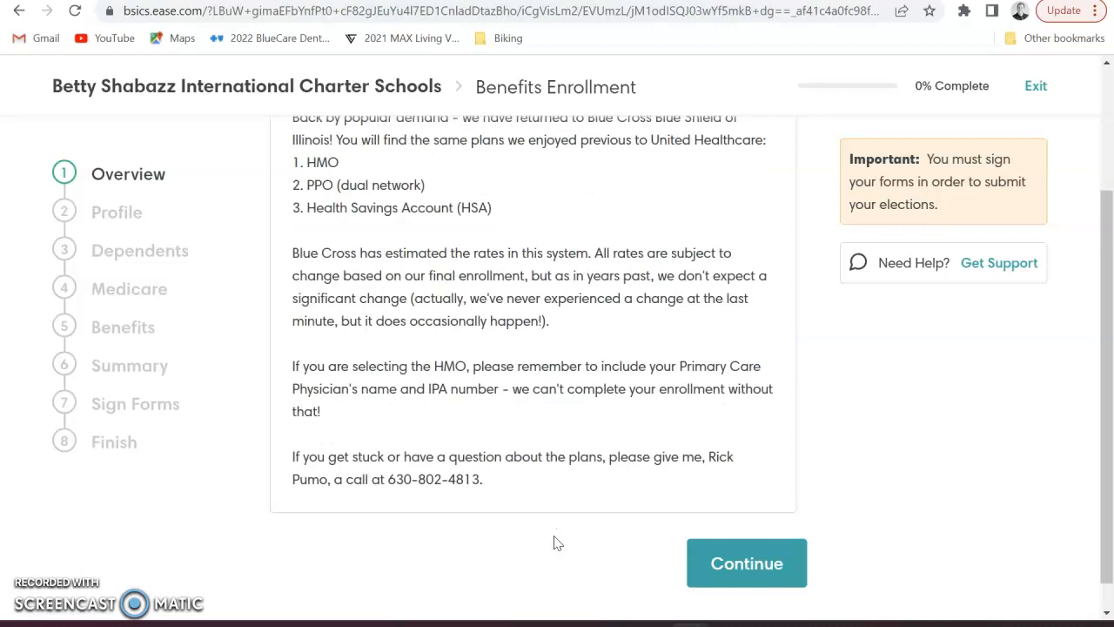
scroll(557, 540, up, 2)
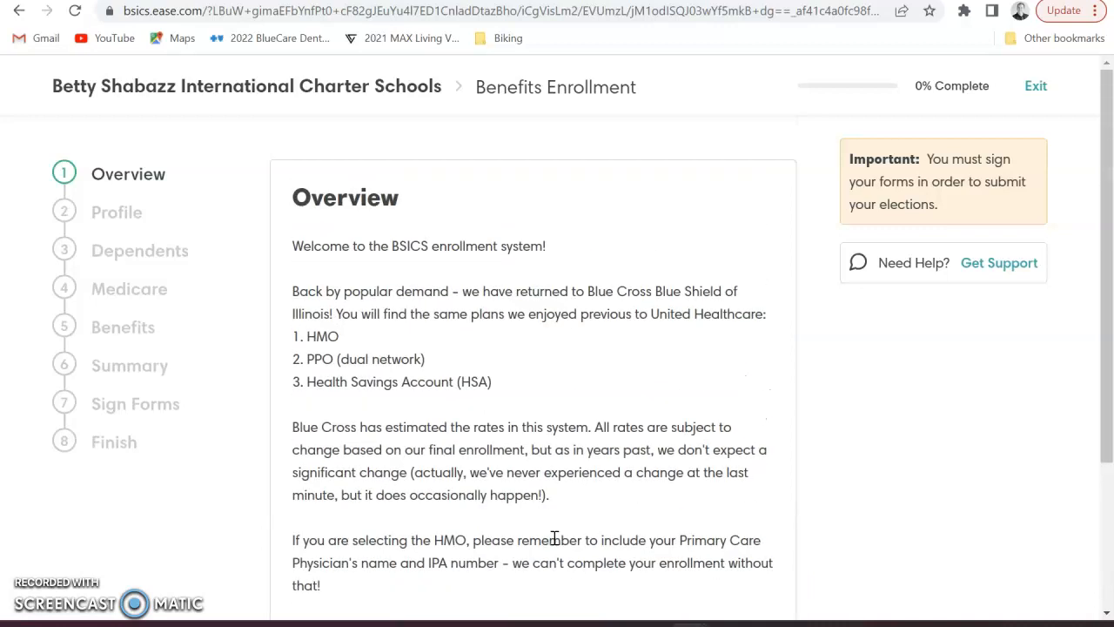
scroll(554, 539, down, 2)
click(562, 551)
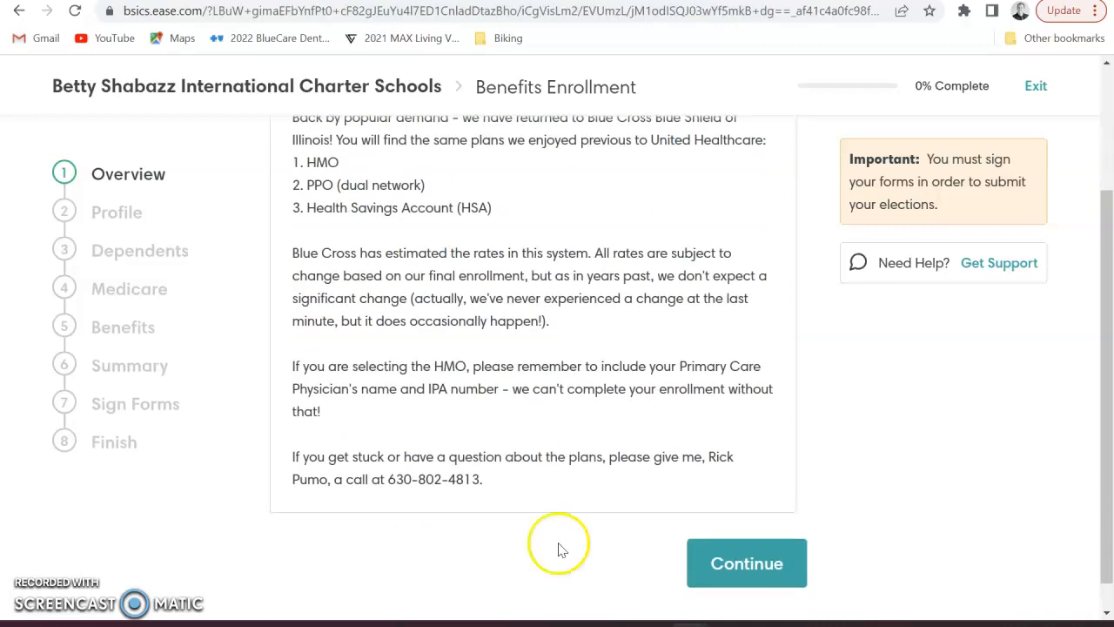
click(739, 563)
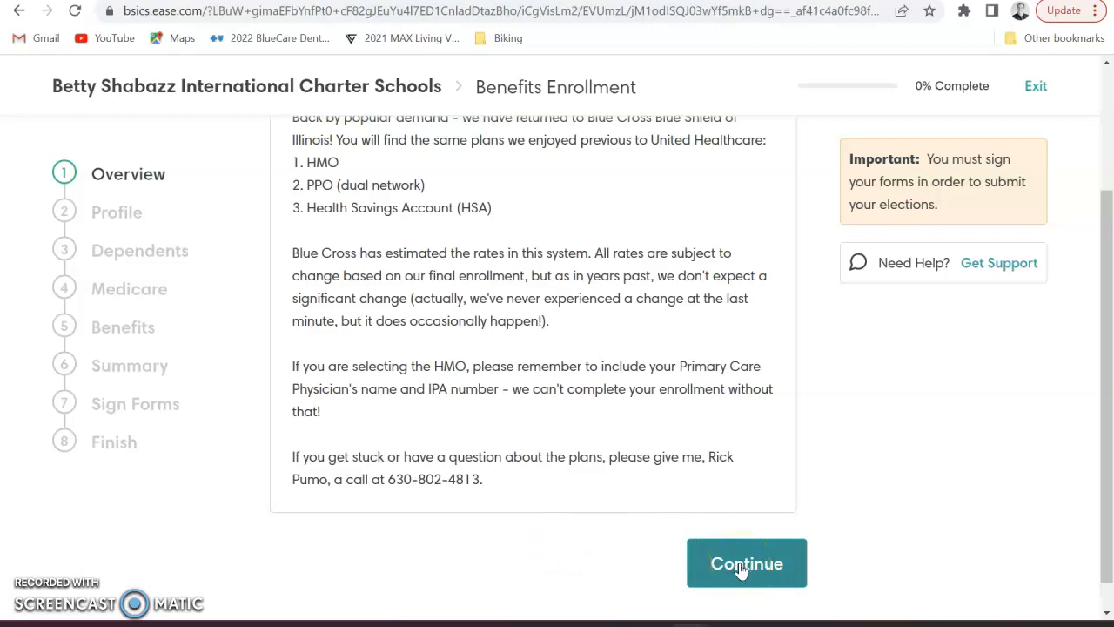
Accept the Profile details, add no dependents, and skip Medicare coverage
click(741, 566)
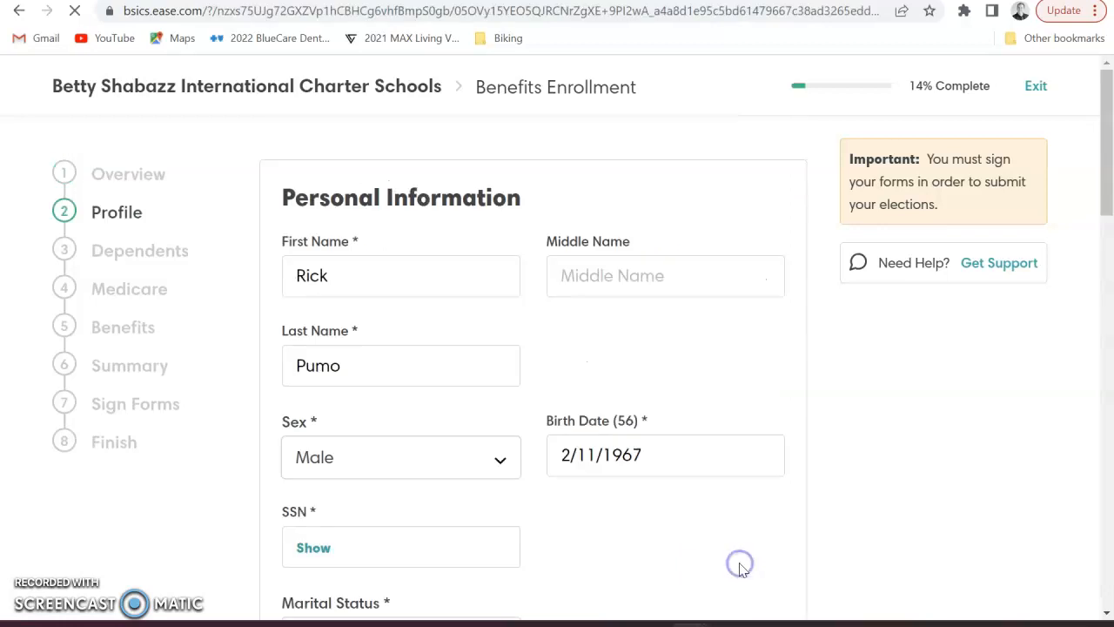
click(734, 566)
scroll(736, 567, down, 4)
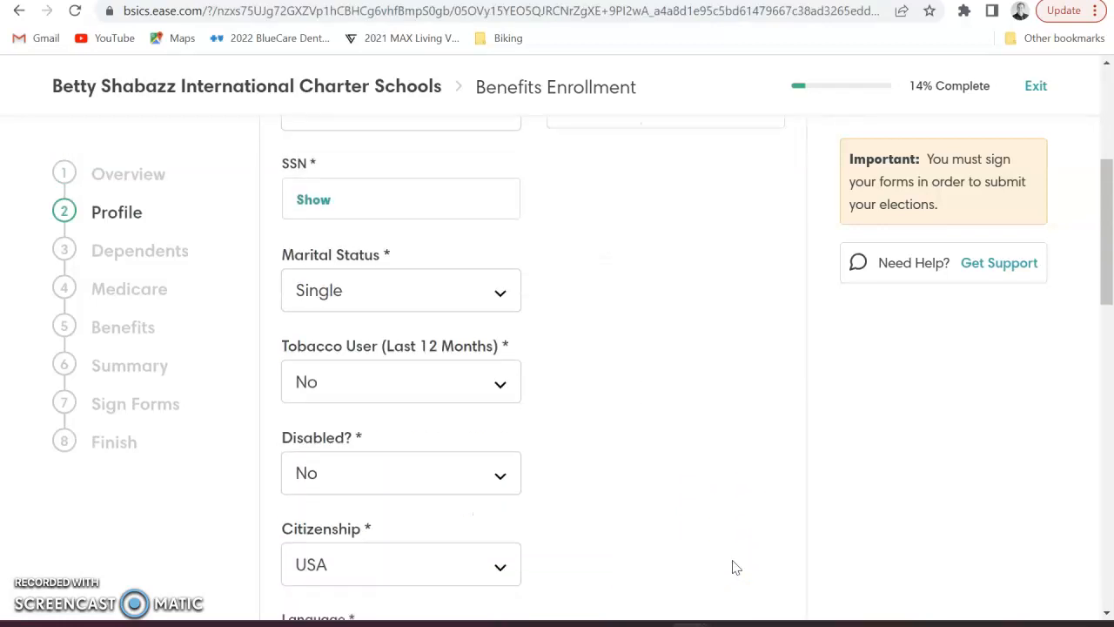
scroll(734, 571, down, 8)
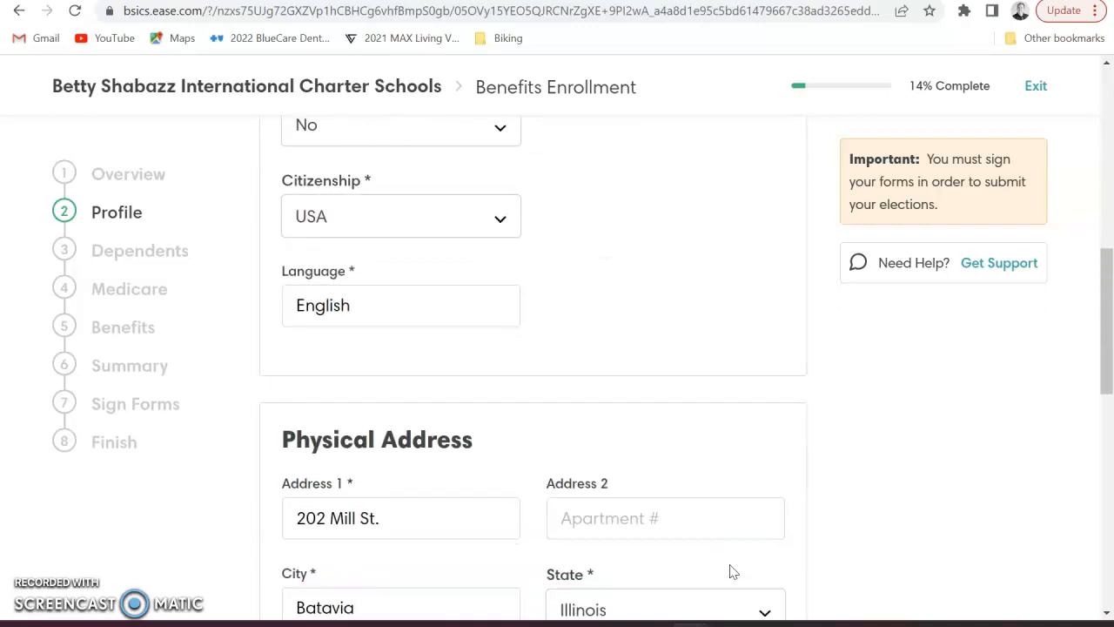
scroll(734, 572, down, 5)
click(747, 571)
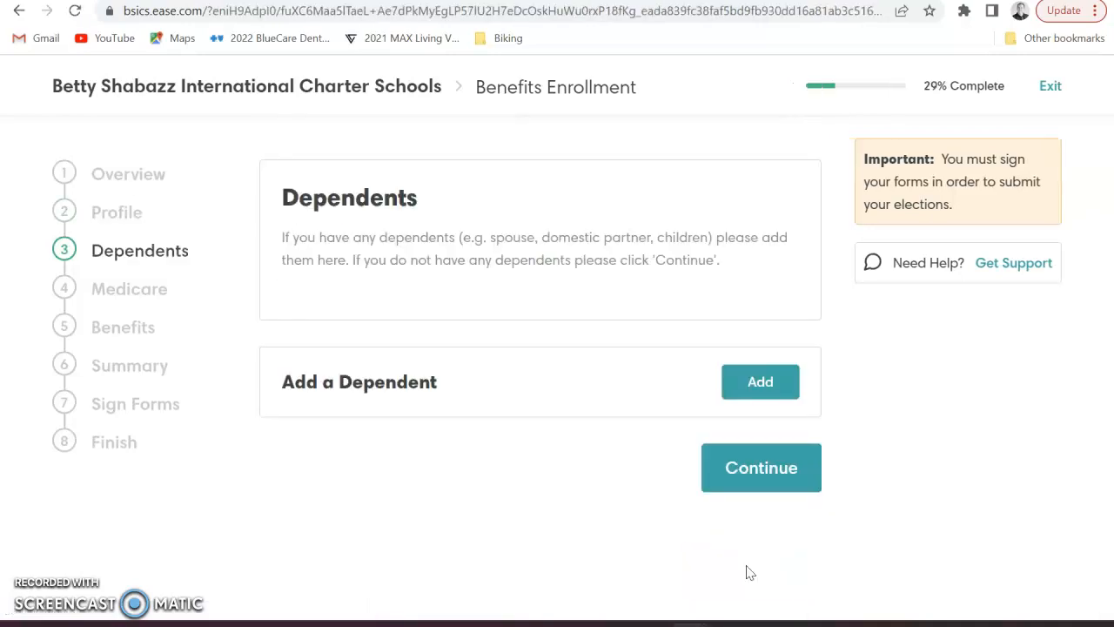
click(738, 480)
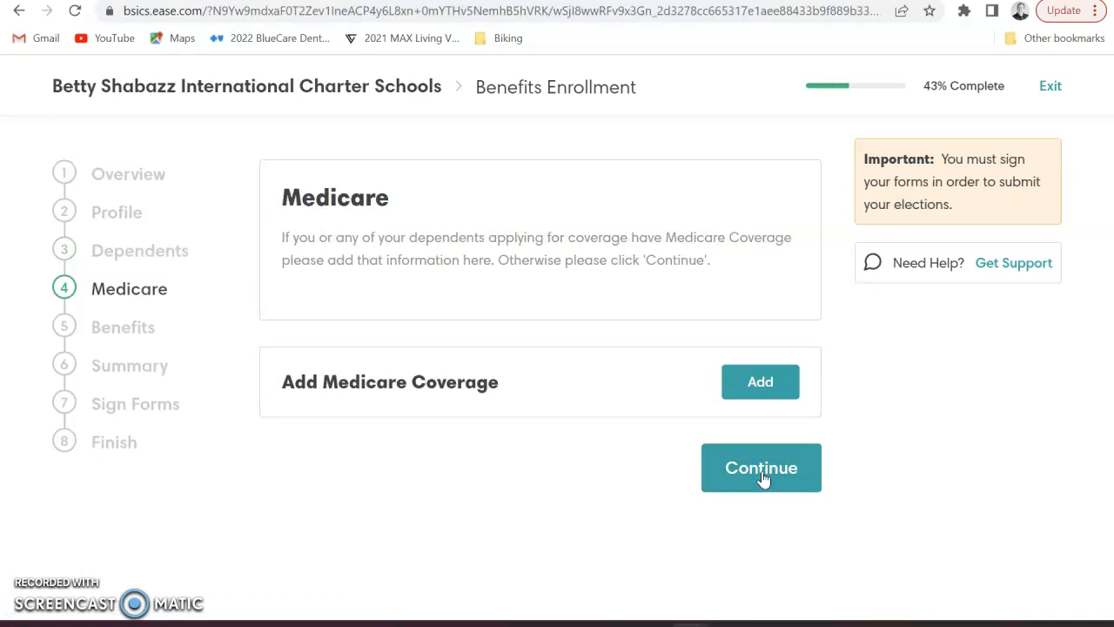
click(762, 477)
Browse the medical plan list and return to Select your plan, with $147.53 bi-weekly shown
click(689, 570)
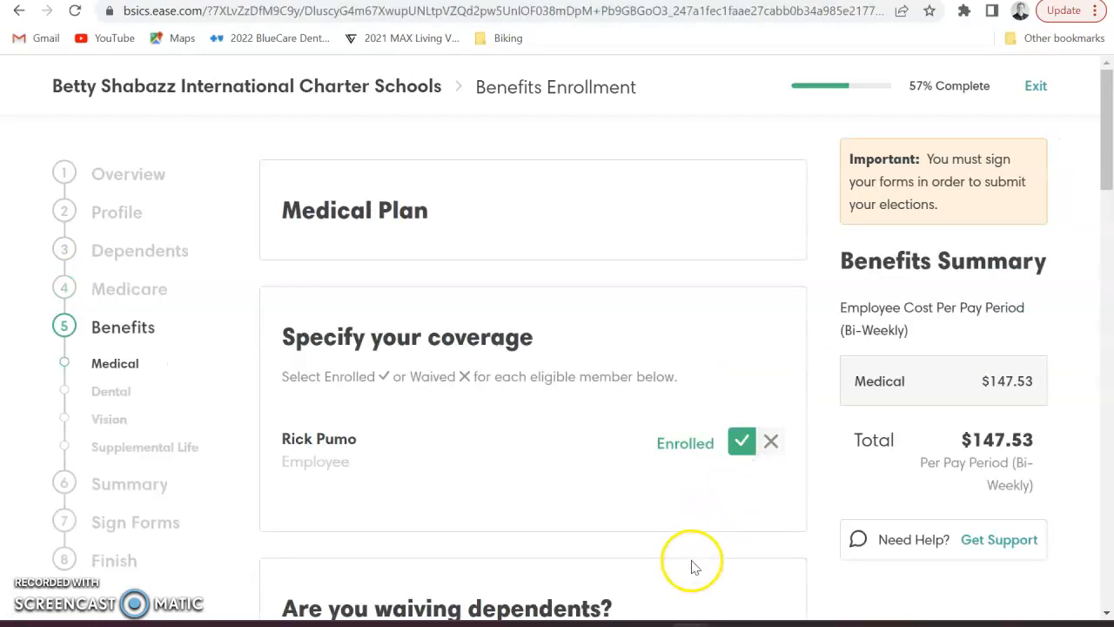
scroll(692, 566, down, 2)
scroll(697, 558, up, 1)
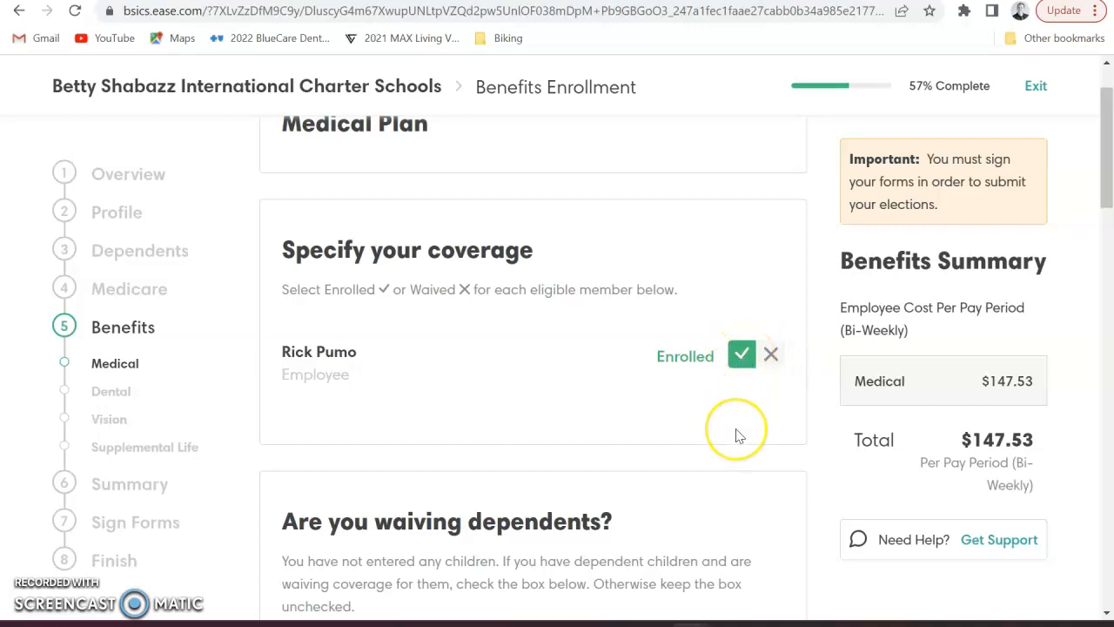
scroll(736, 435, down, 1)
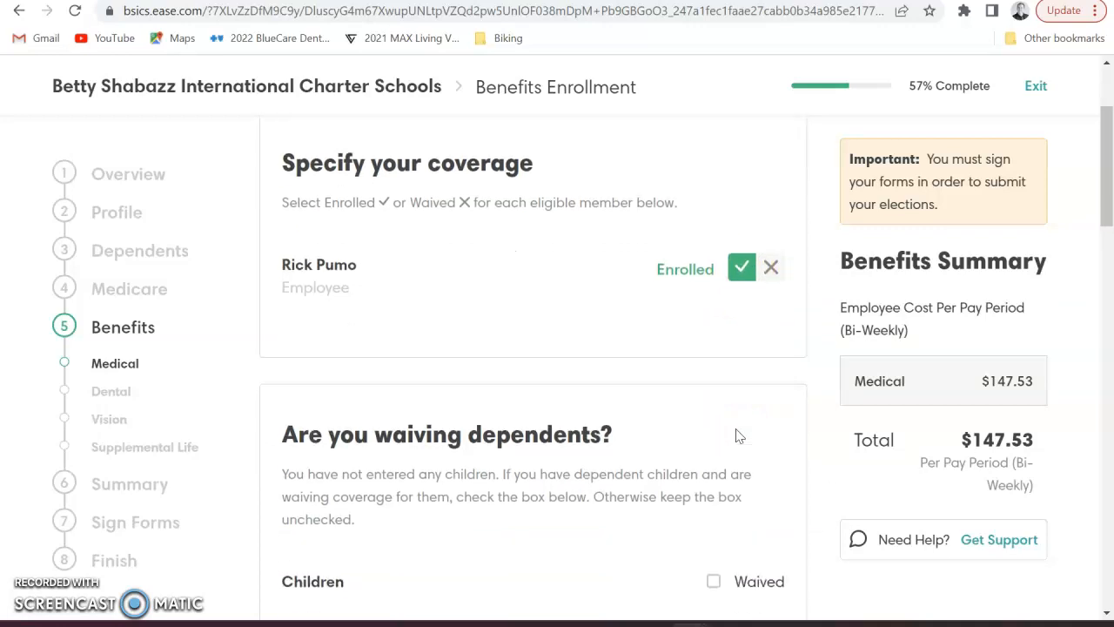
scroll(735, 436, down, 2)
scroll(736, 435, down, 1)
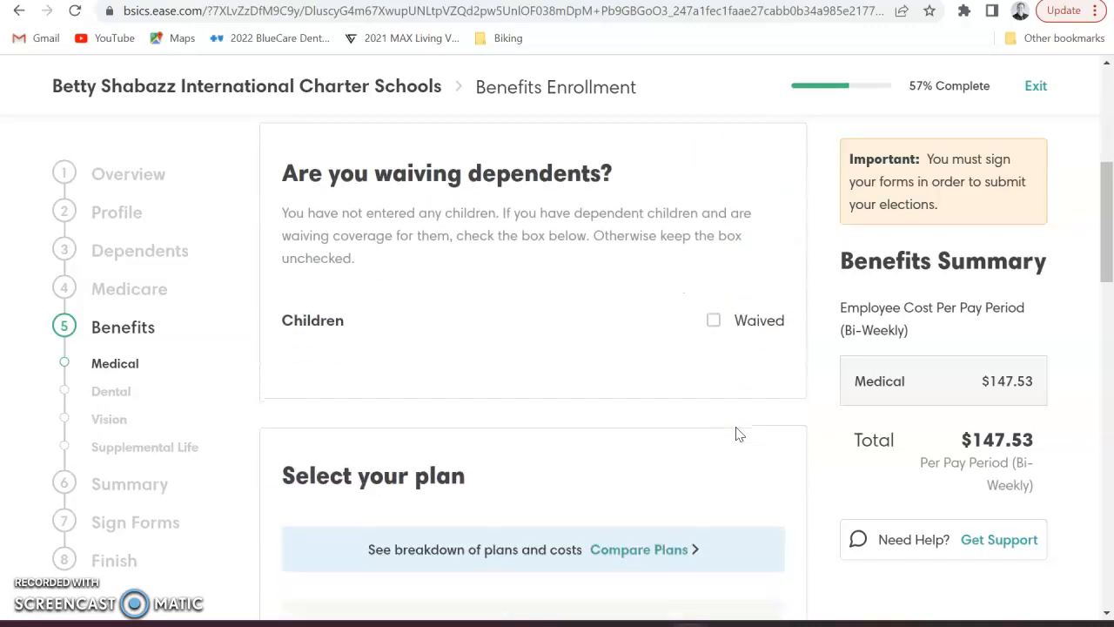
scroll(735, 434, up, 3)
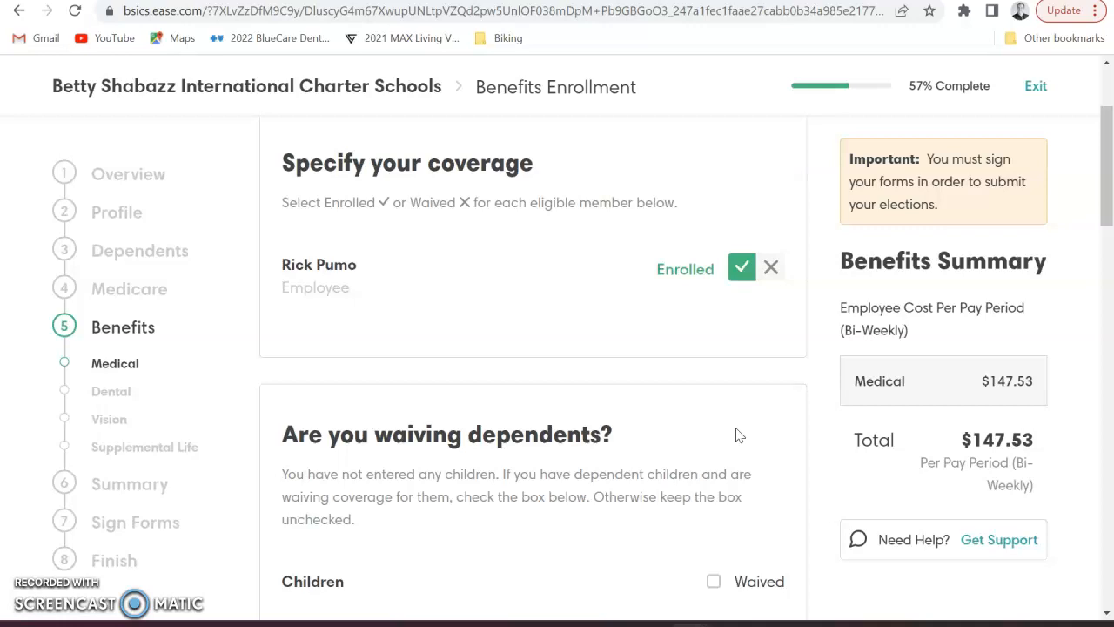
scroll(736, 436, down, 7)
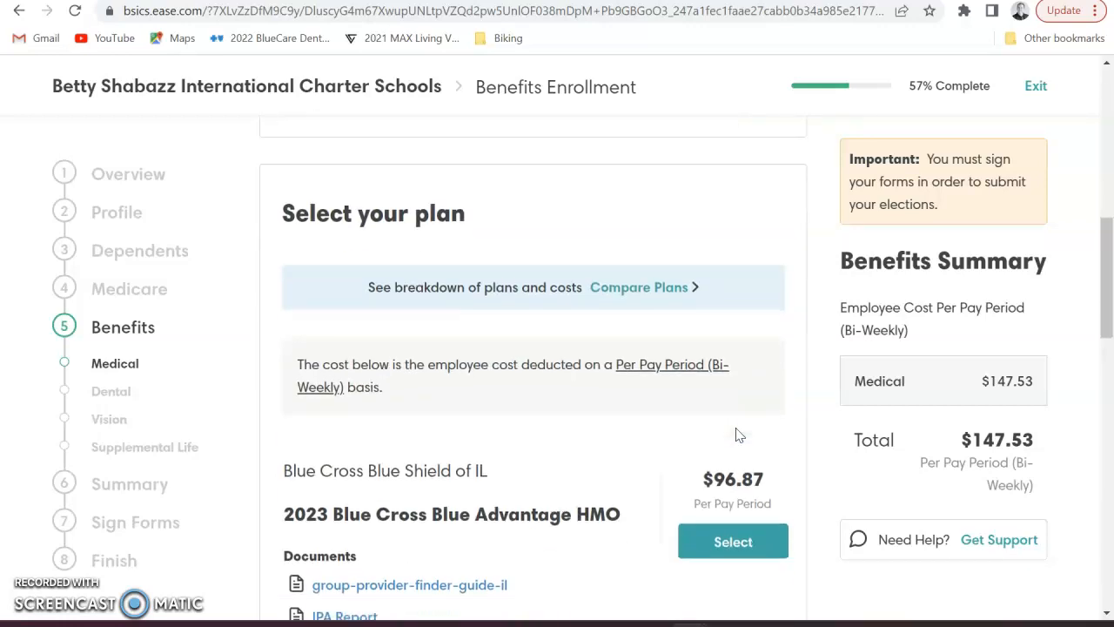
scroll(736, 435, down, 2)
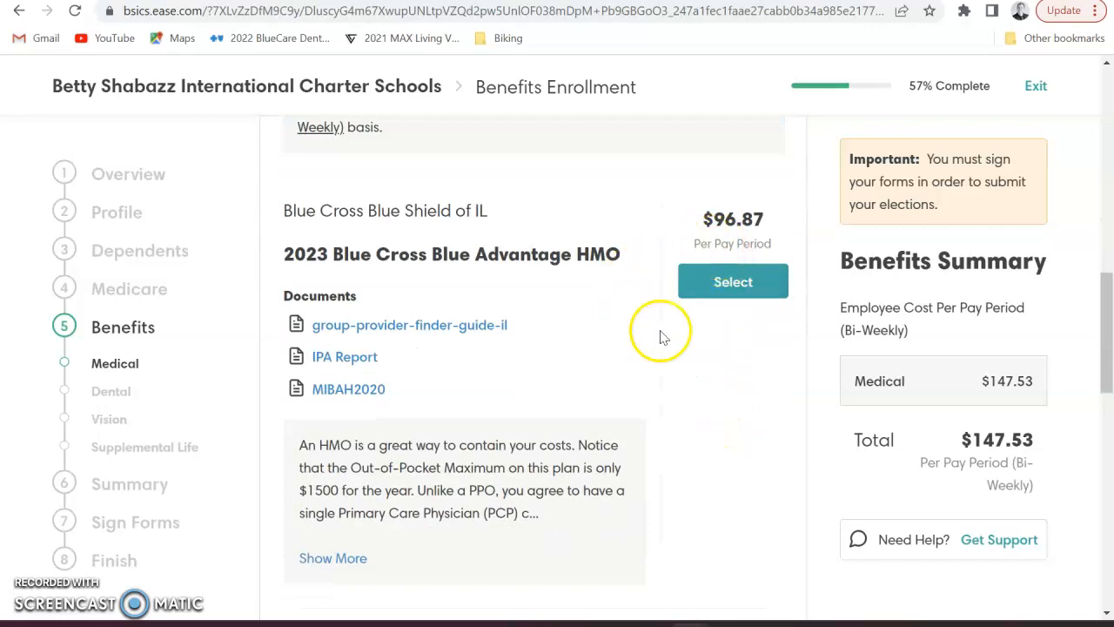
scroll(697, 474, down, 4)
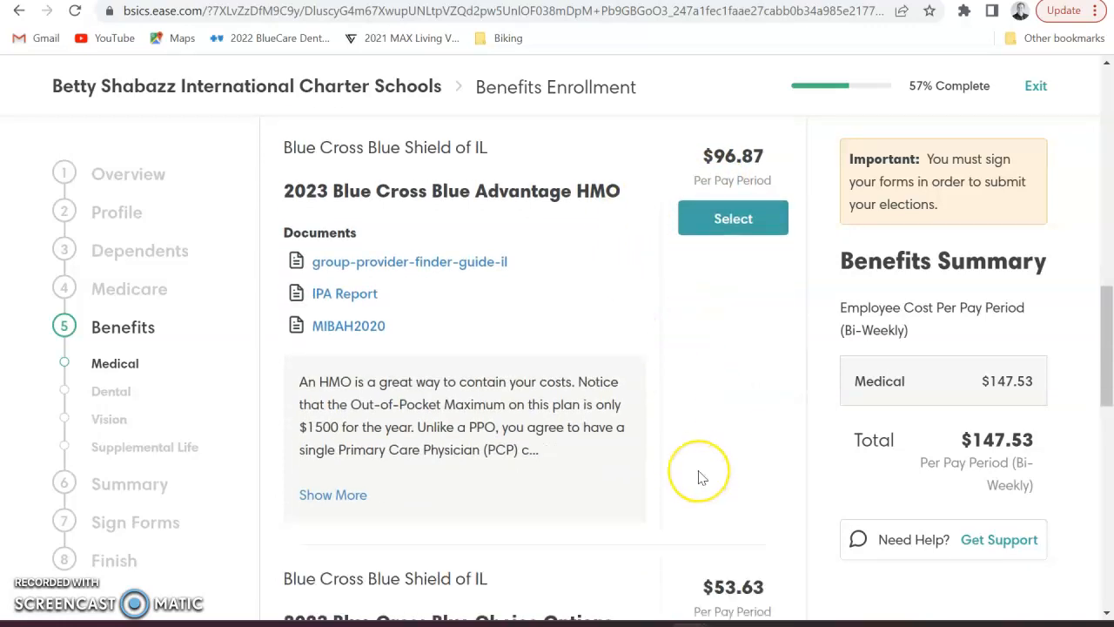
scroll(699, 476, down, 2)
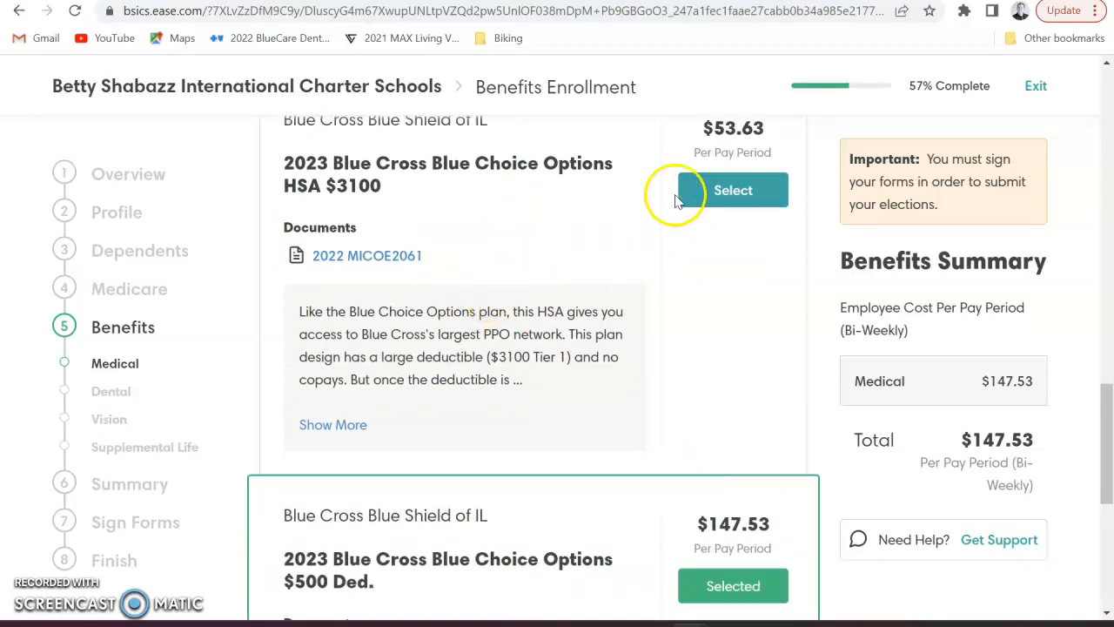
scroll(734, 510, down, 1)
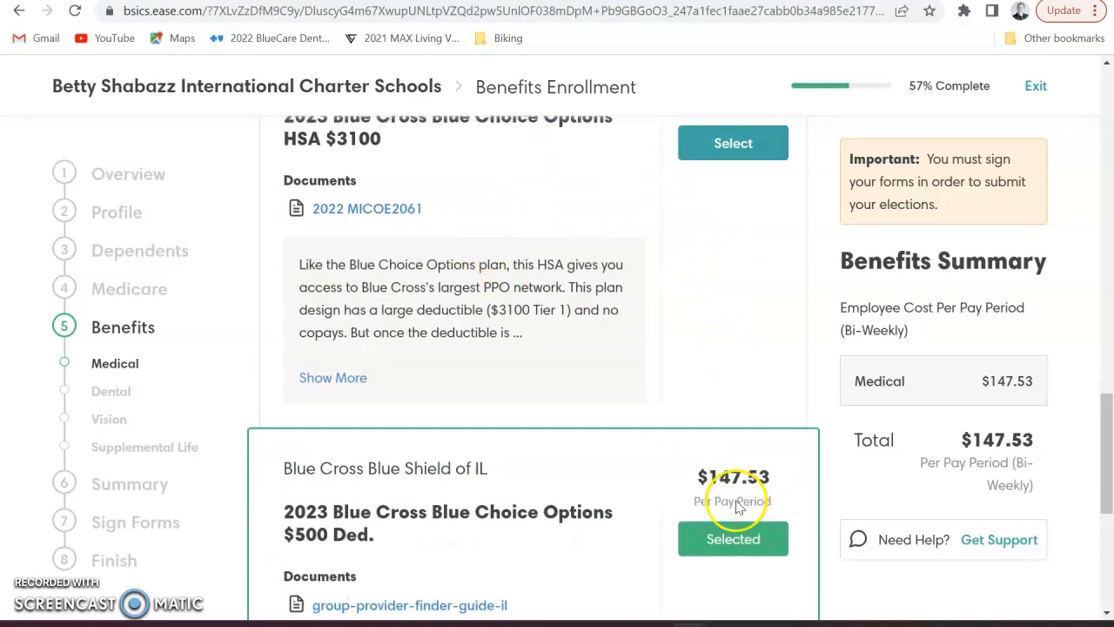
scroll(728, 531, down, 2)
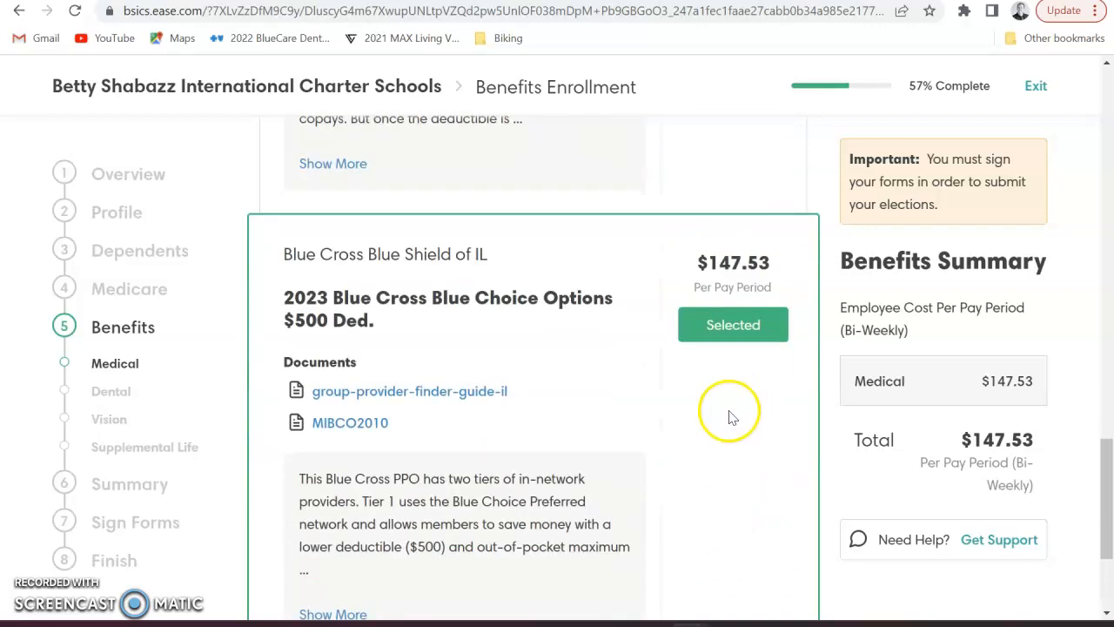
scroll(718, 461, down, 1)
scroll(718, 461, down, 1)
scroll(718, 461, up, 10)
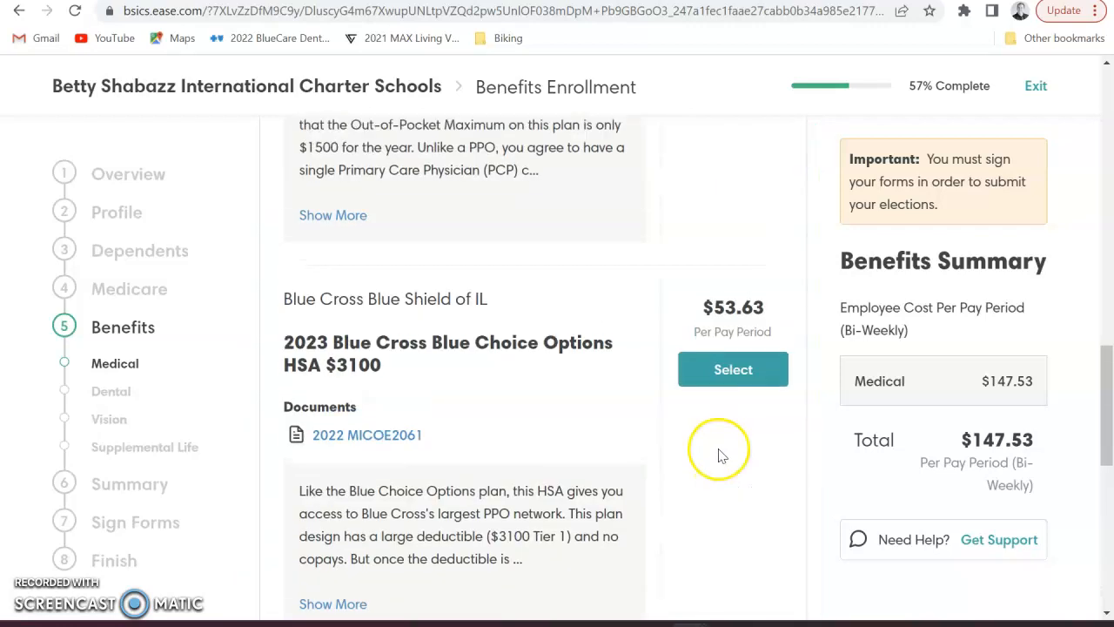
scroll(718, 453, up, 4)
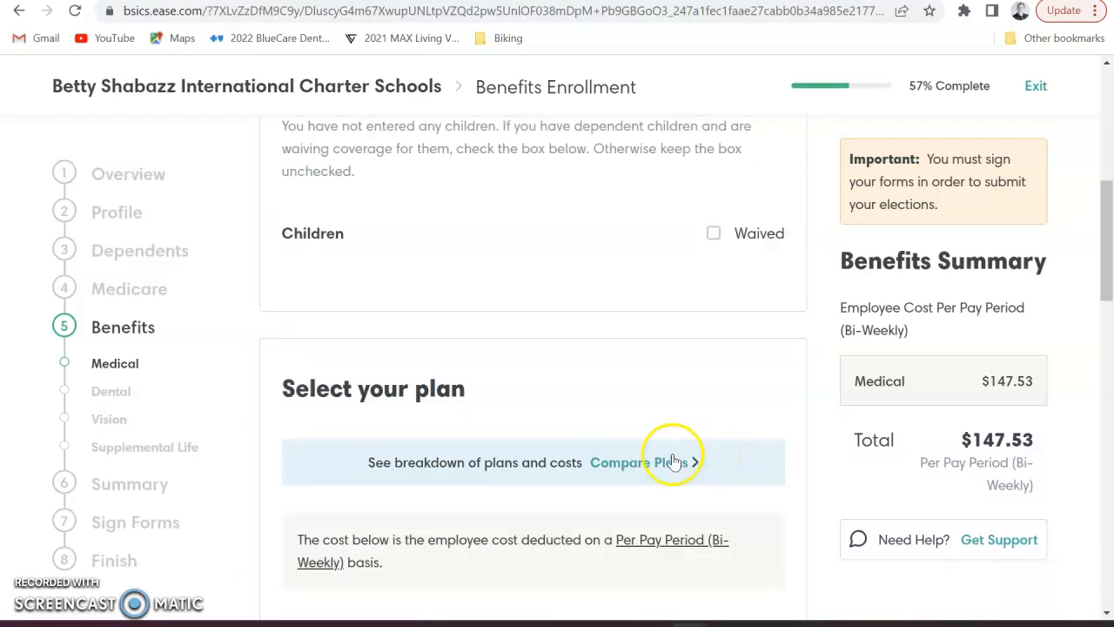
click(645, 468)
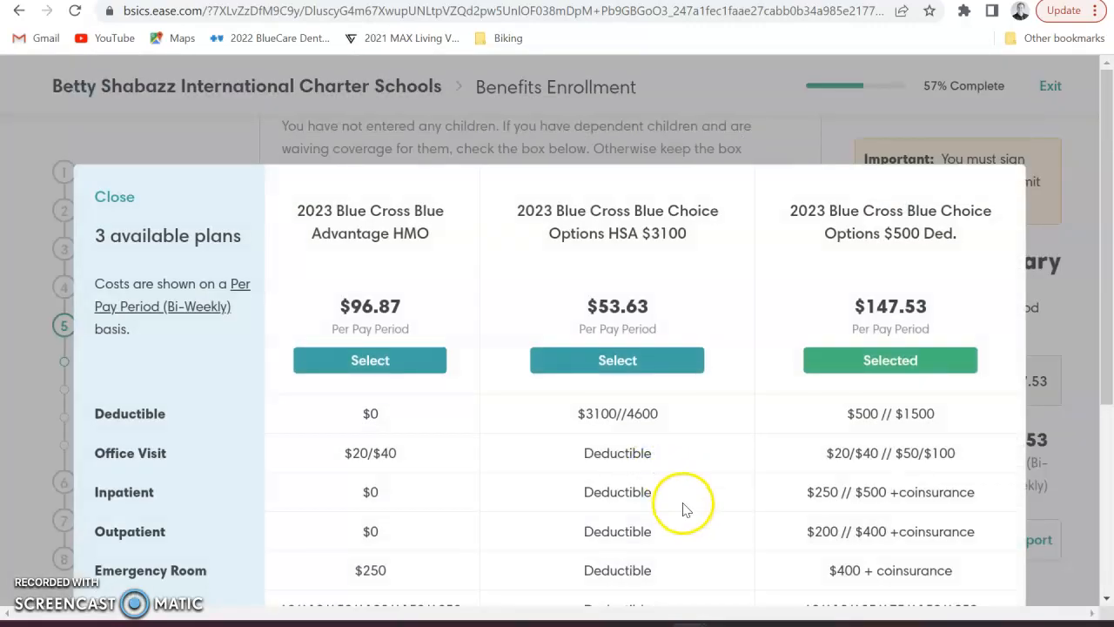
scroll(682, 505, down, 1)
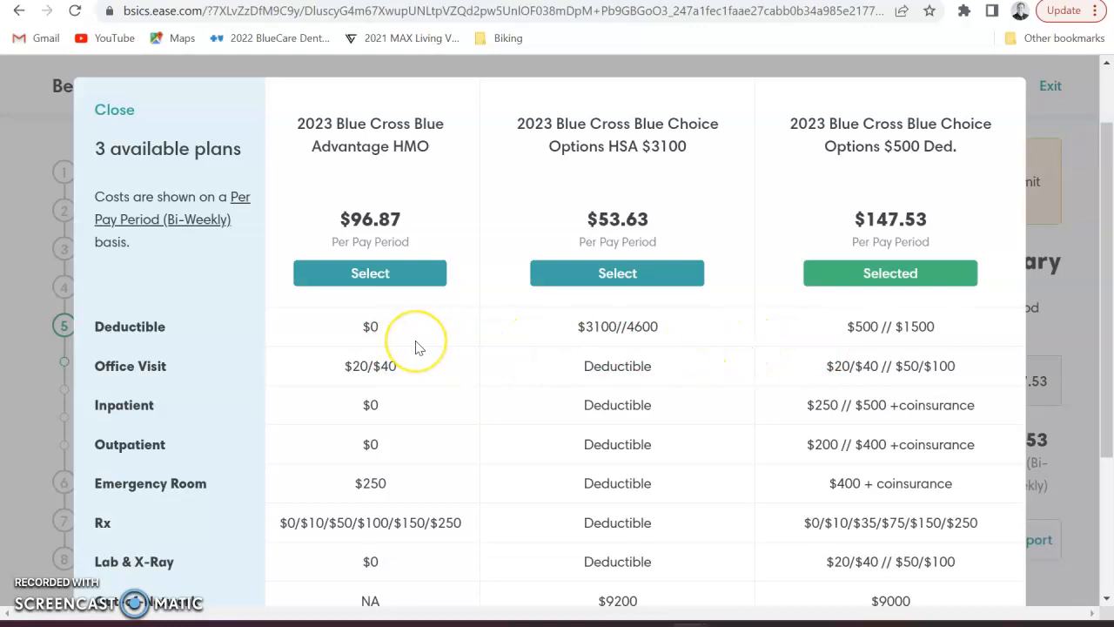
scroll(415, 348, down, 1)
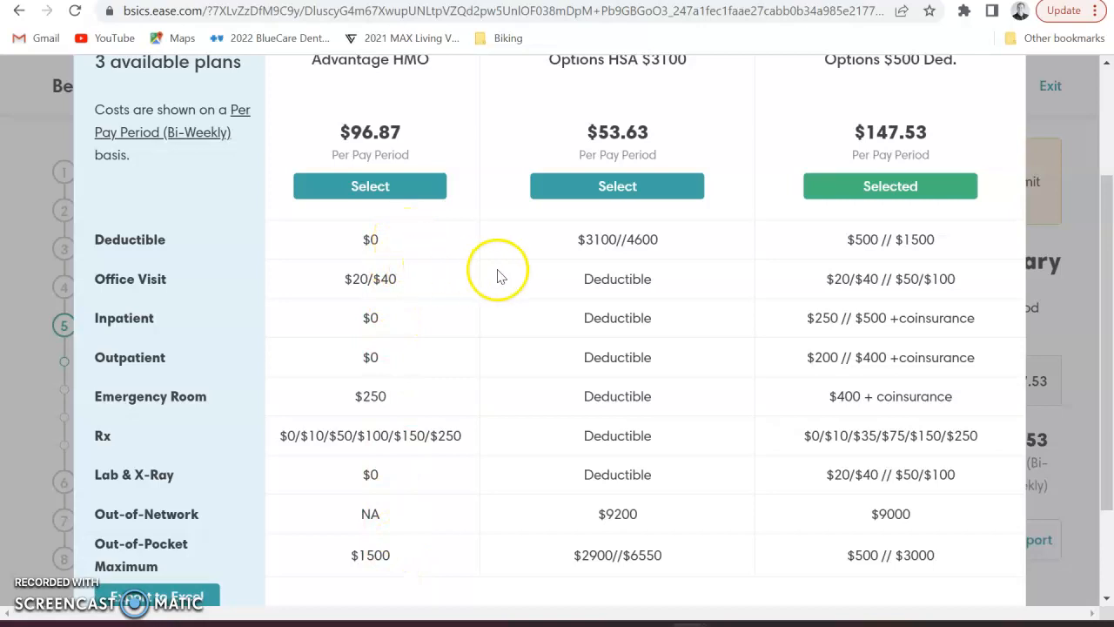
scroll(510, 283, up, 1)
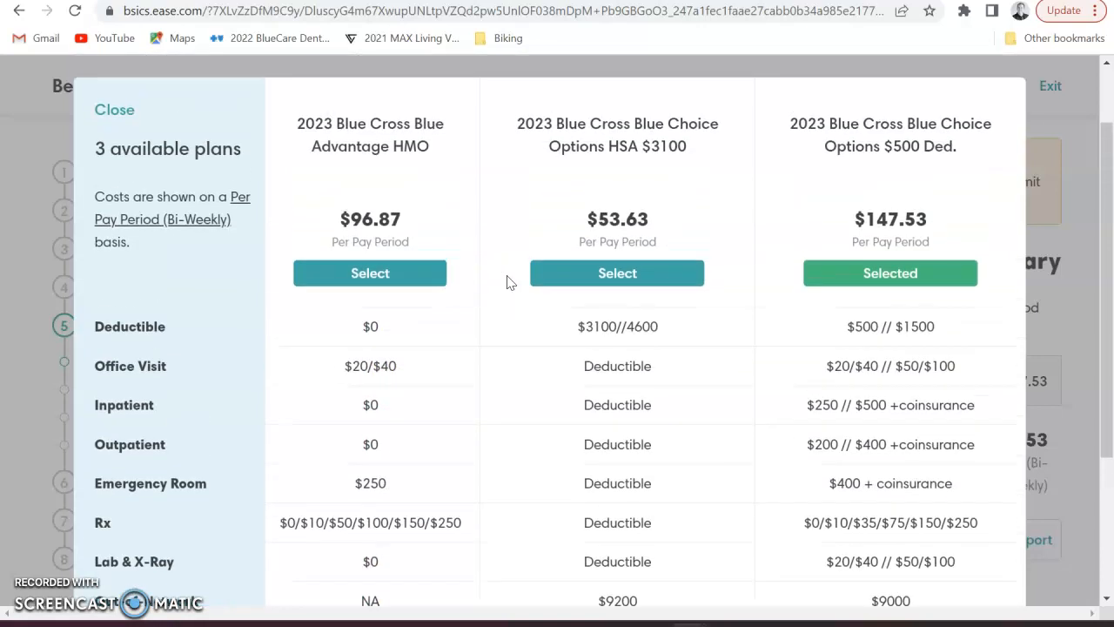
scroll(509, 285, down, 1)
scroll(508, 285, up, 1)
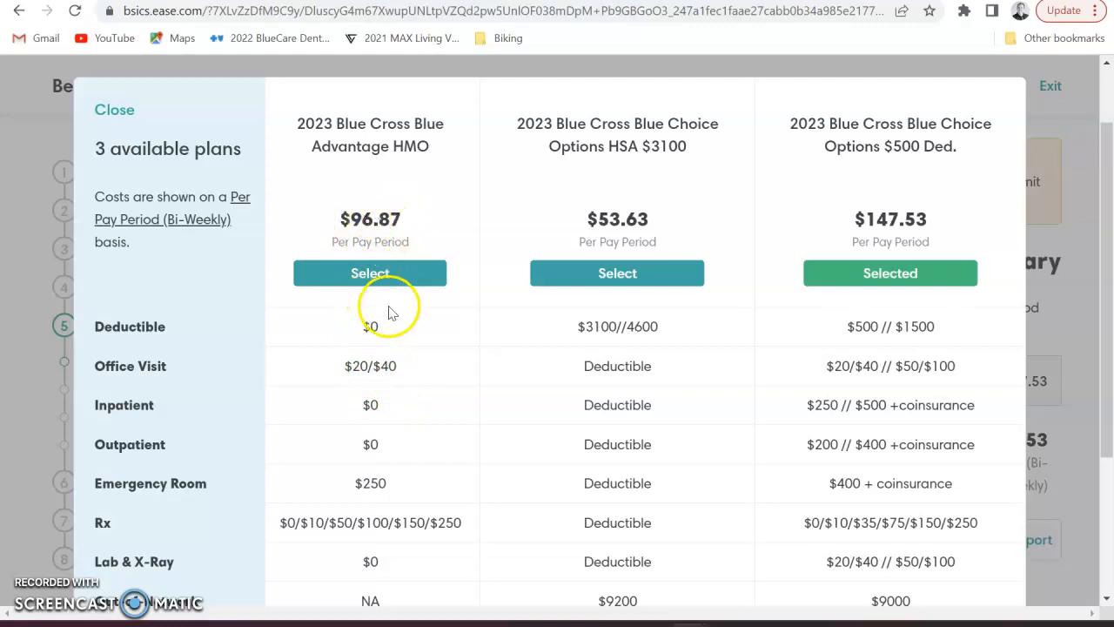
scroll(389, 307, down, 2)
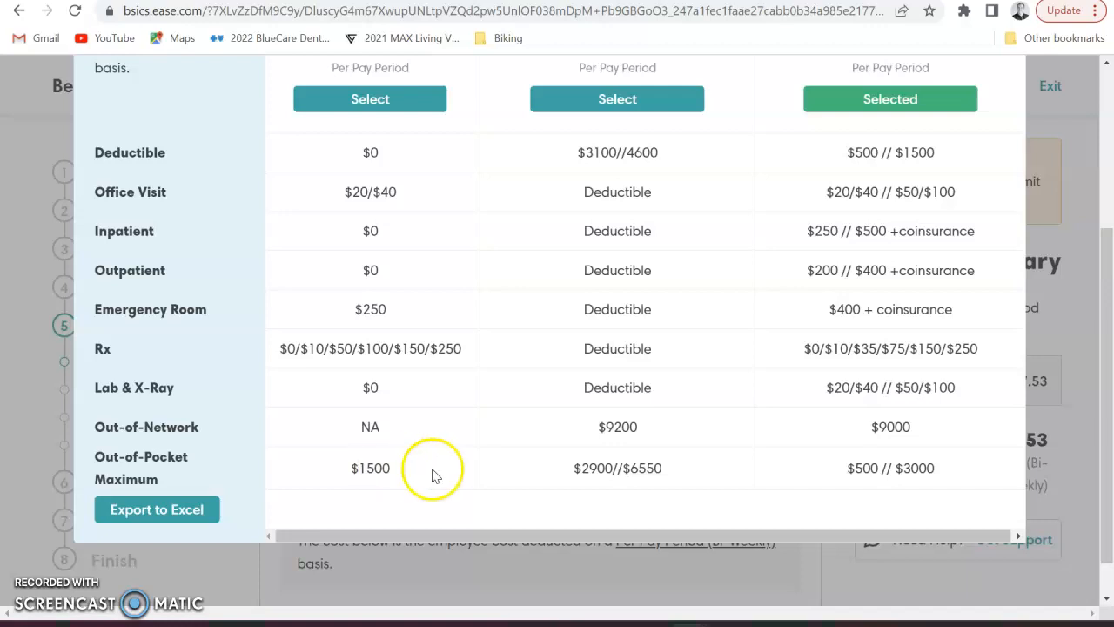
scroll(430, 472, up, 1)
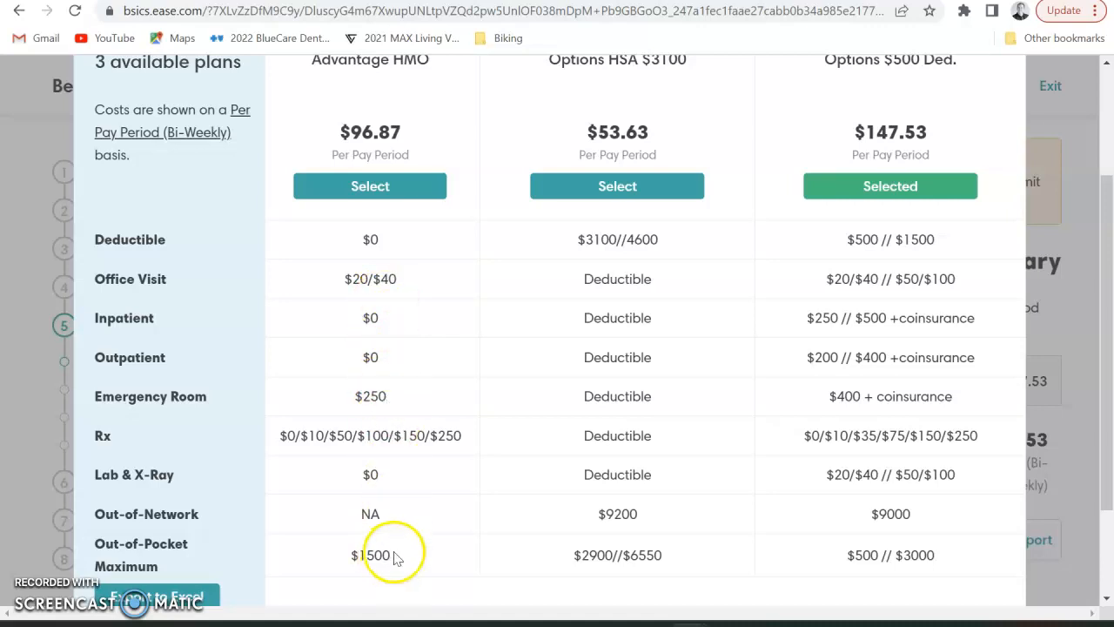
scroll(645, 531, up, 1)
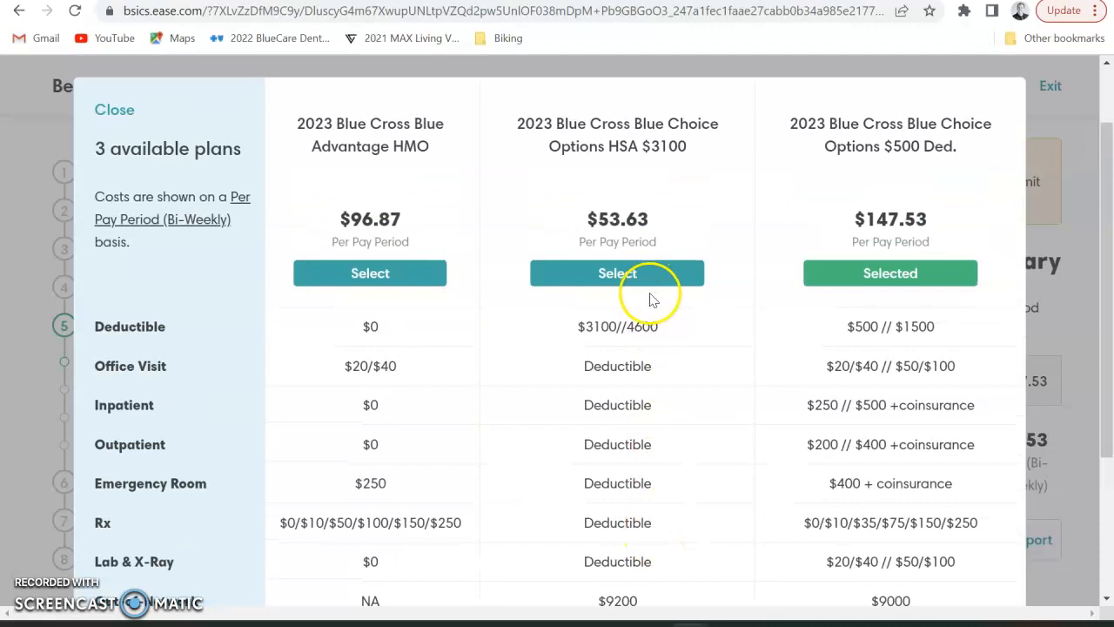
scroll(663, 326, down, 1)
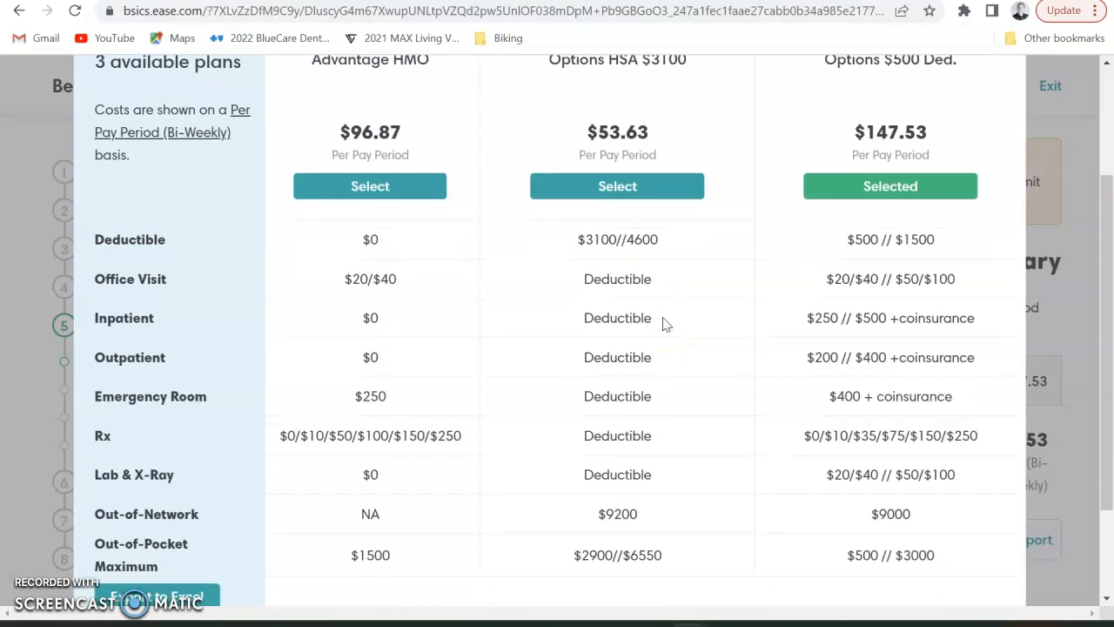
scroll(663, 326, up, 1)
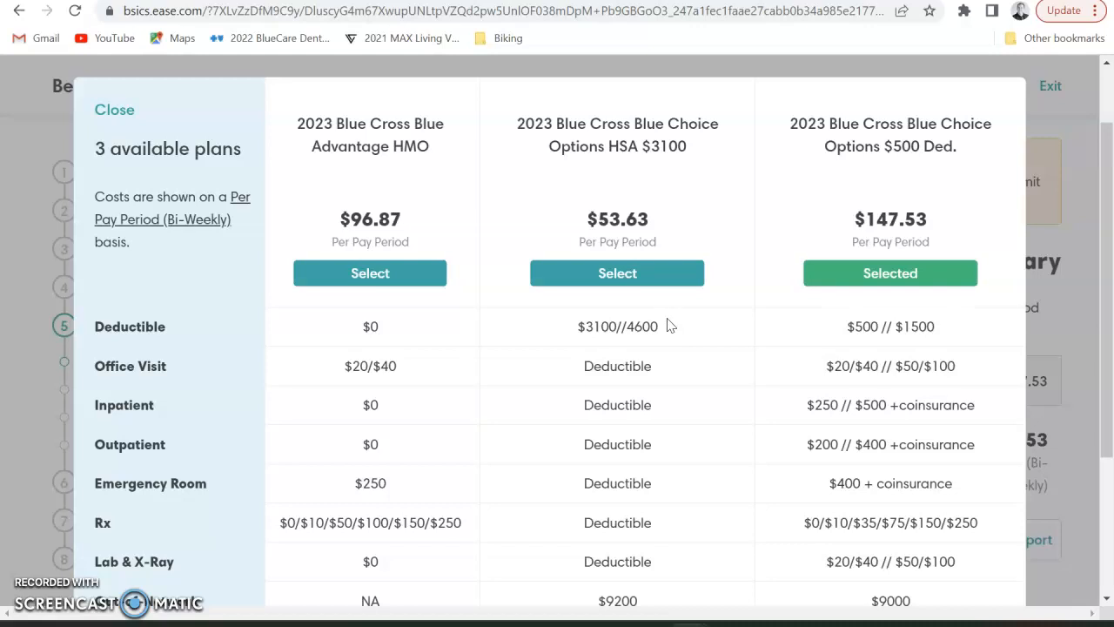
click(667, 322)
click(659, 329)
scroll(618, 345, down, 1)
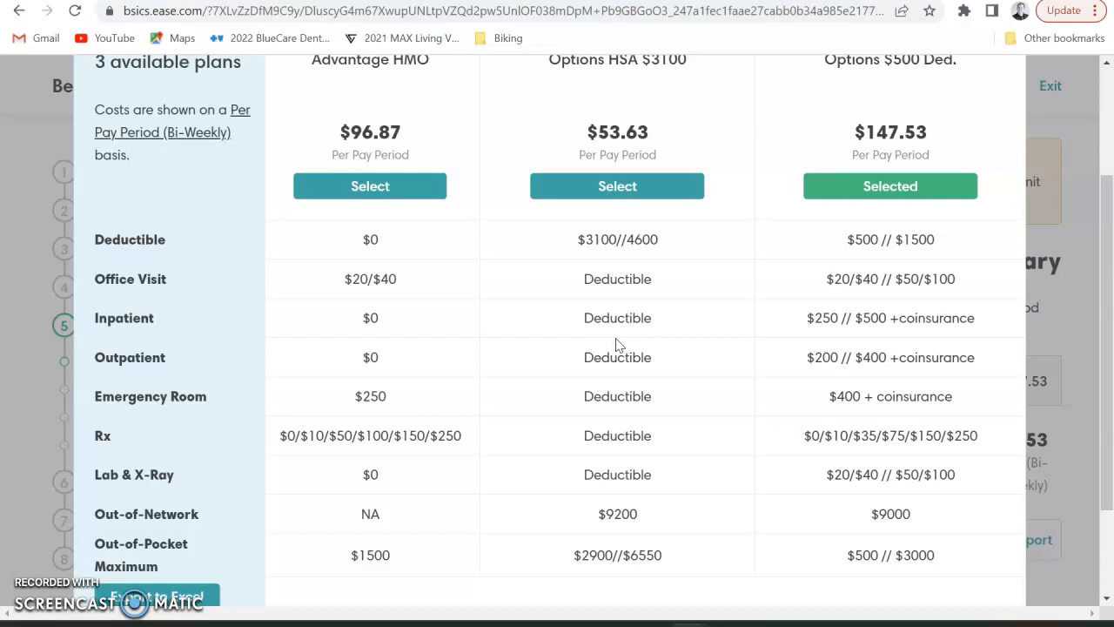
scroll(616, 345, up, 1)
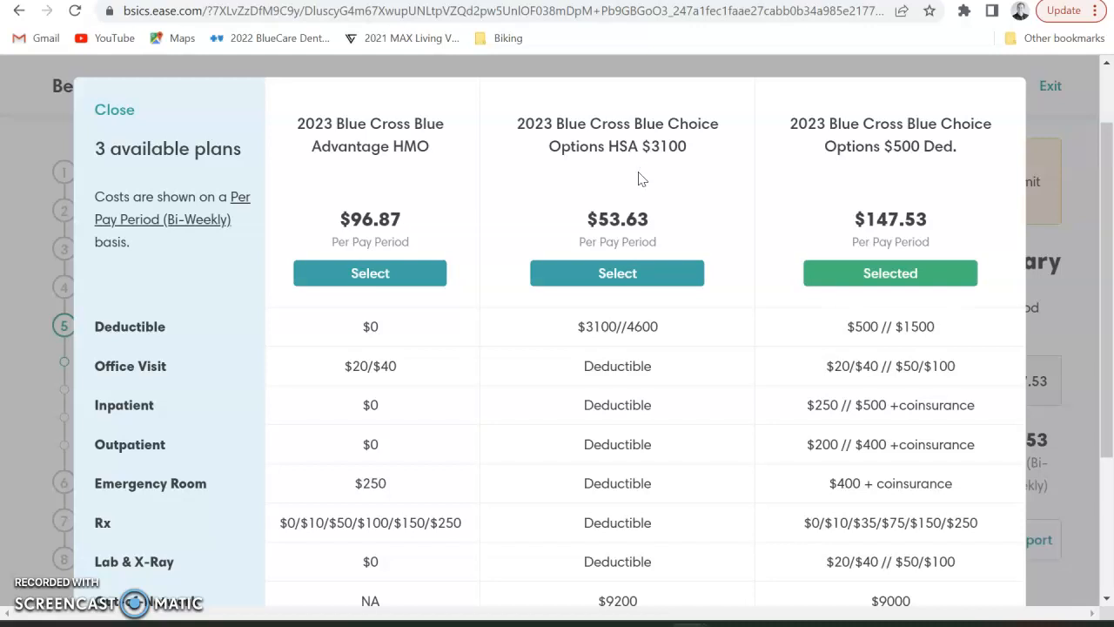
click(641, 186)
click(636, 212)
scroll(897, 240, down, 1)
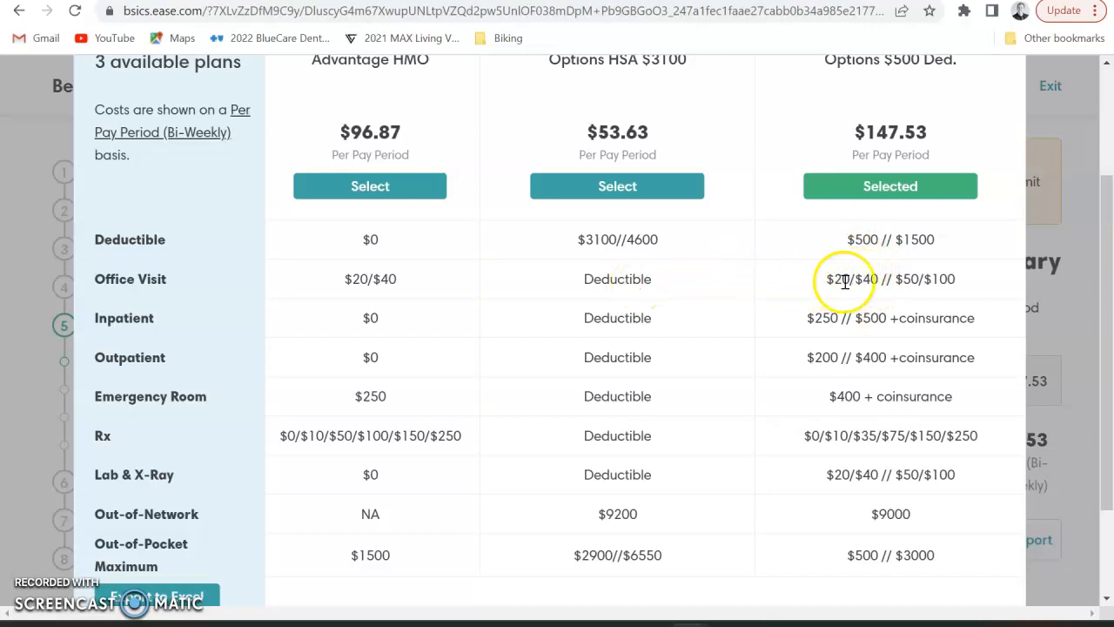
scroll(883, 300, up, 1)
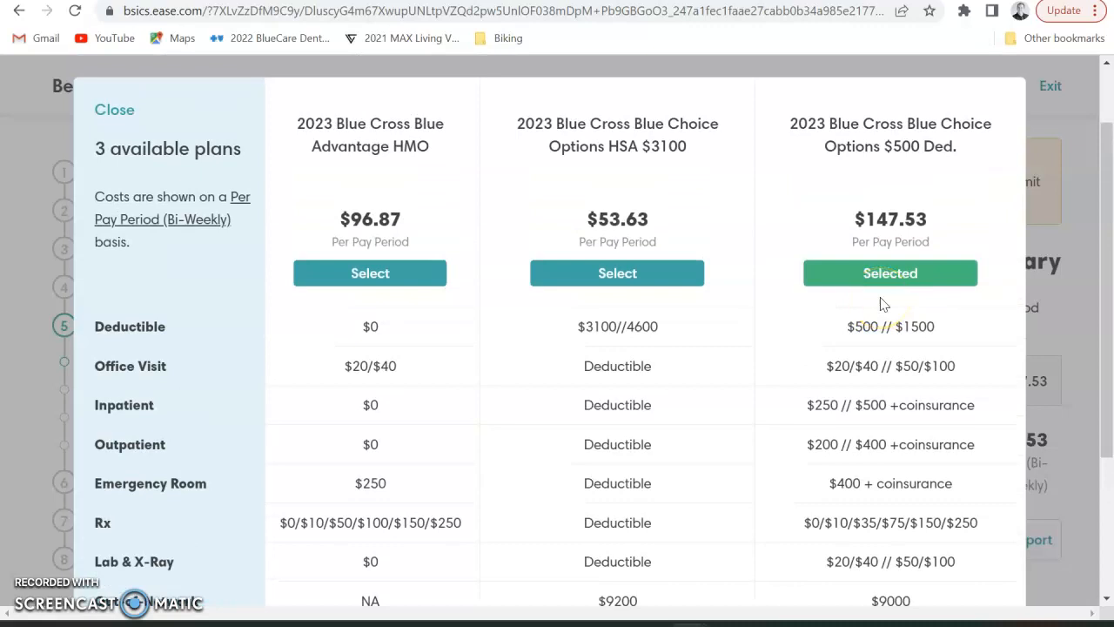
scroll(883, 303, down, 1)
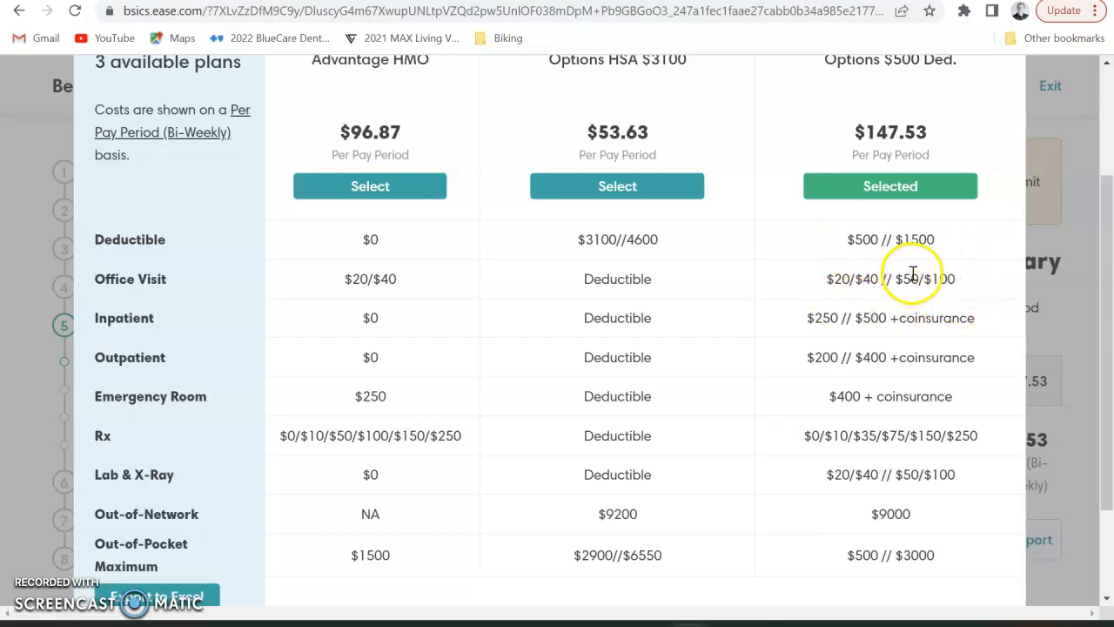
scroll(908, 273, down, 1)
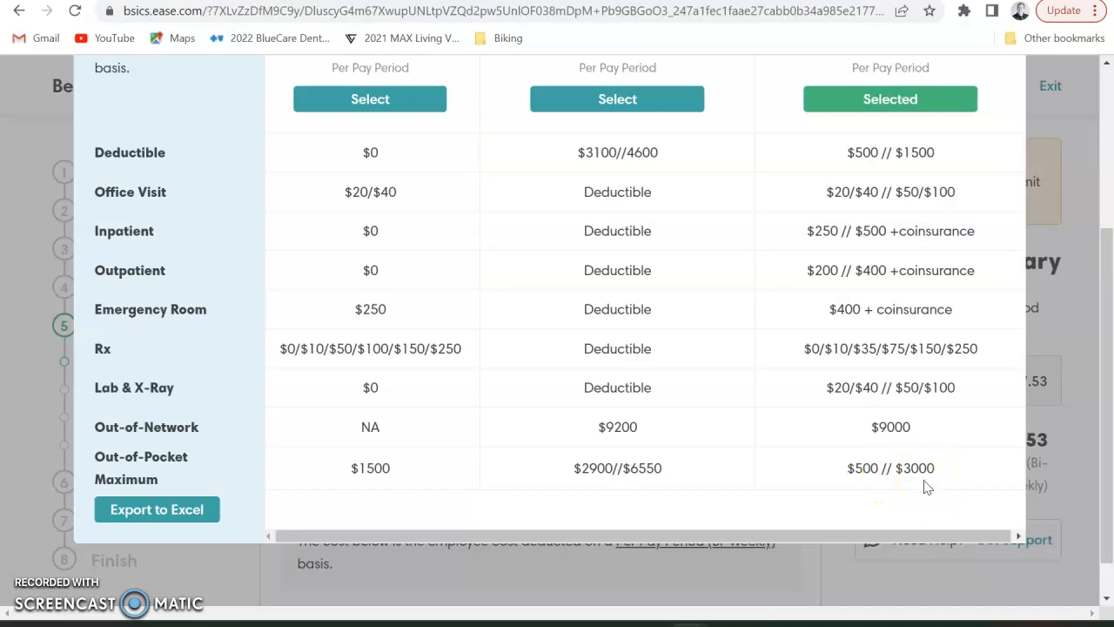
scroll(914, 422, up, 3)
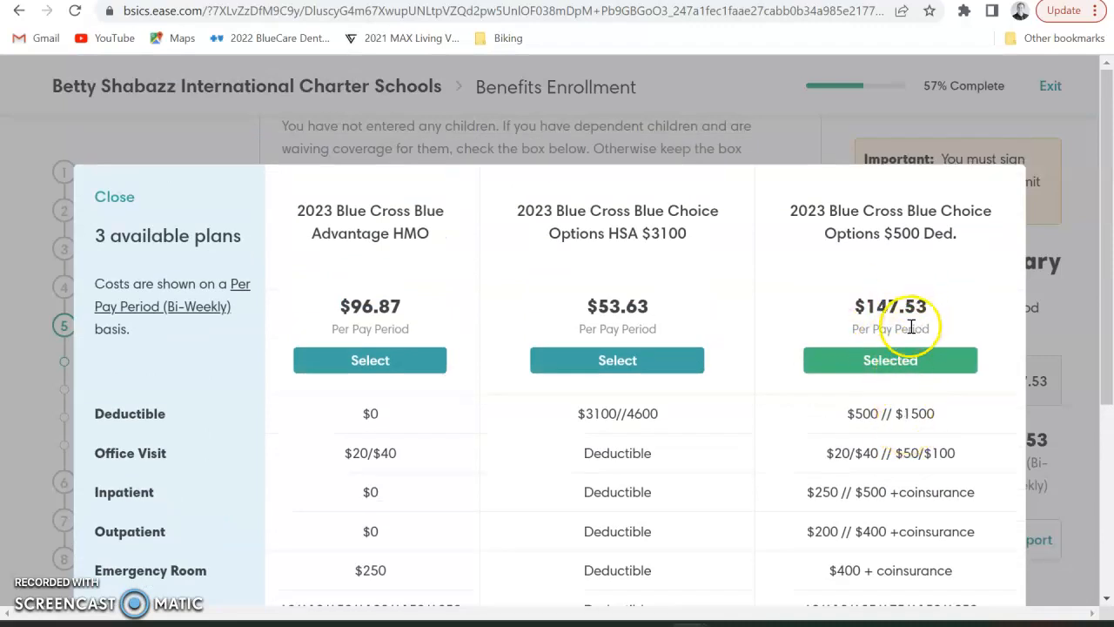
scroll(900, 360, down, 2)
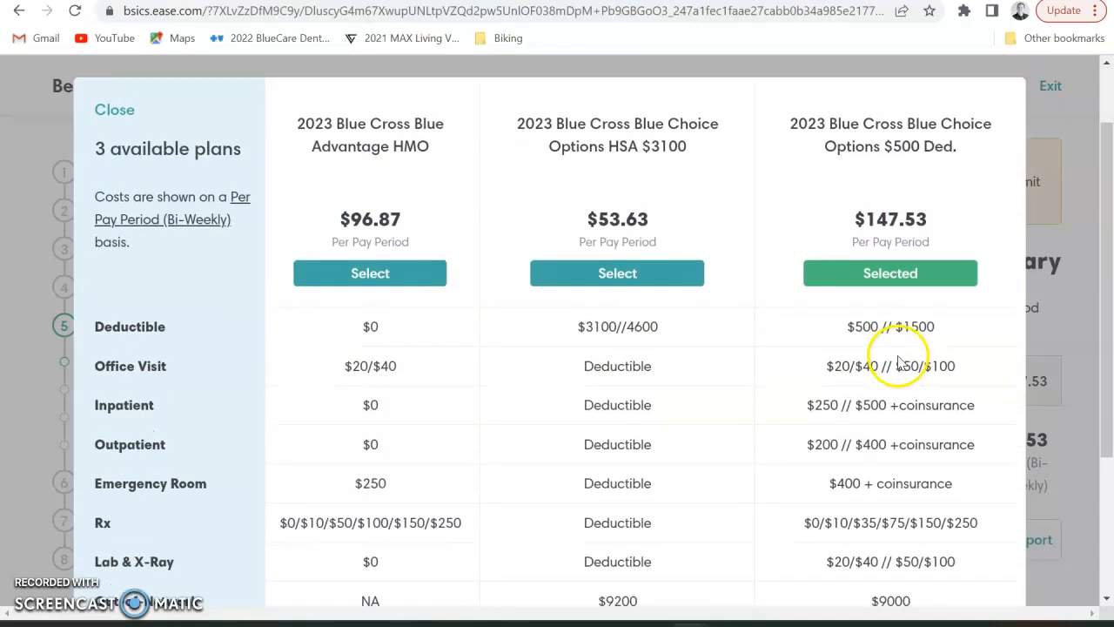
scroll(906, 339, down, 2)
scroll(900, 359, down, 1)
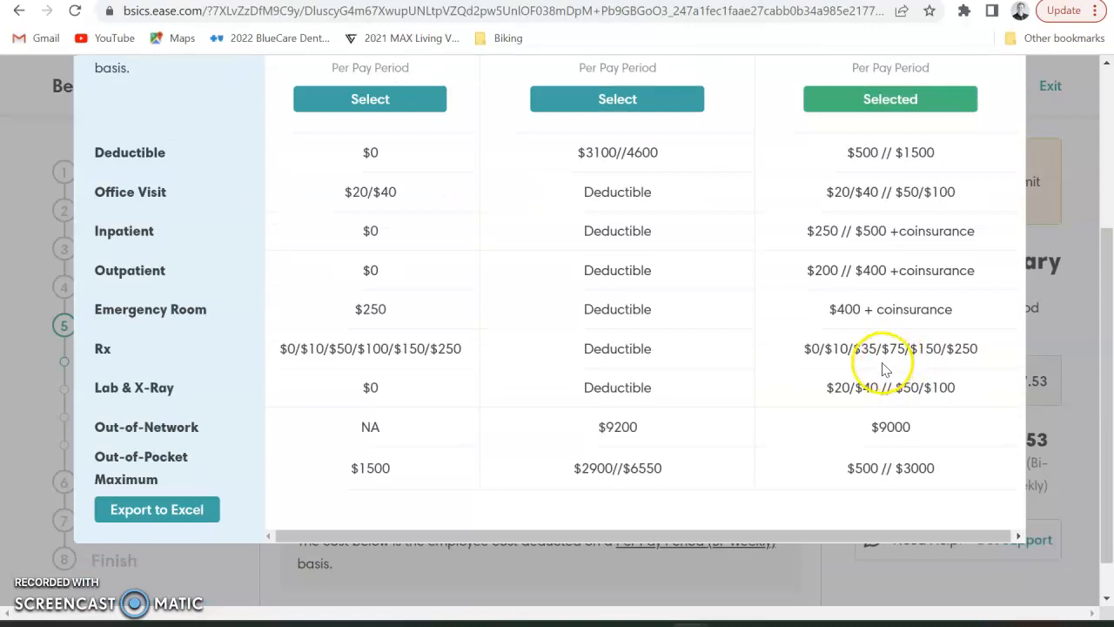
scroll(888, 364, up, 3)
click(736, 99)
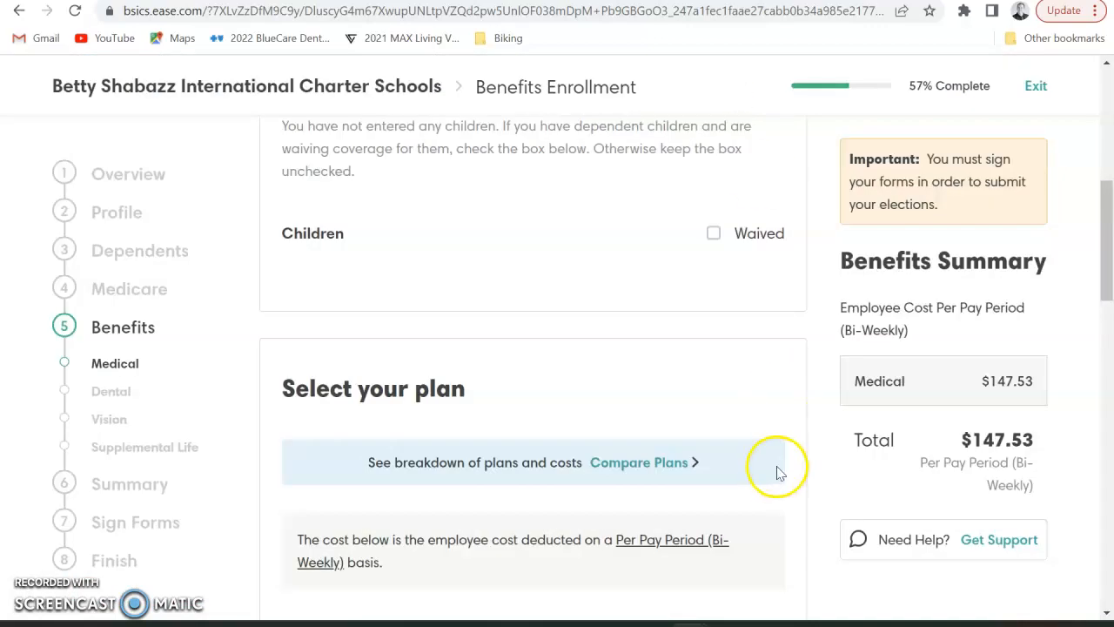
Keep the 2023 Blue Cross Blue Choice Options $500 Ded. plan and proceed to Dental
scroll(775, 471, down, 9)
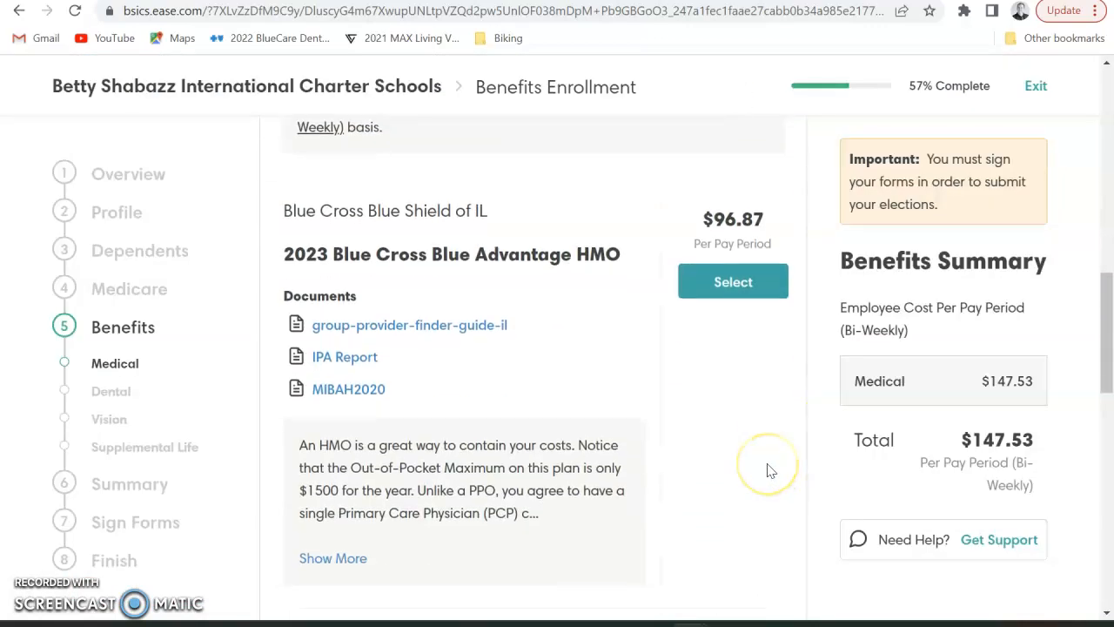
scroll(770, 470, down, 3)
click(734, 497)
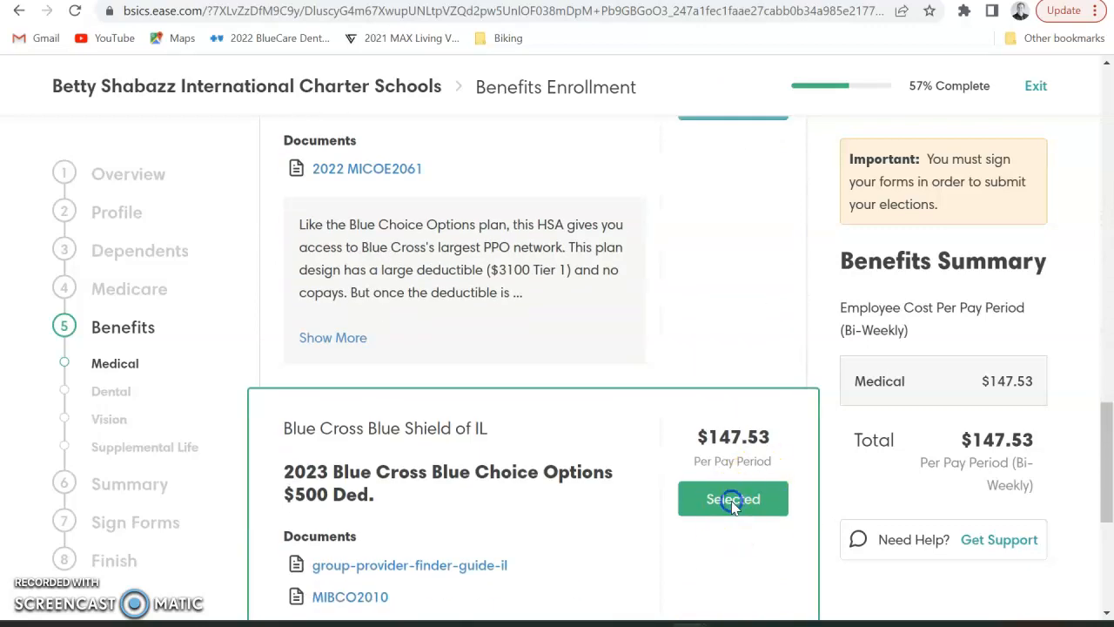
scroll(731, 505, down, 1)
scroll(734, 508, down, 4)
click(759, 537)
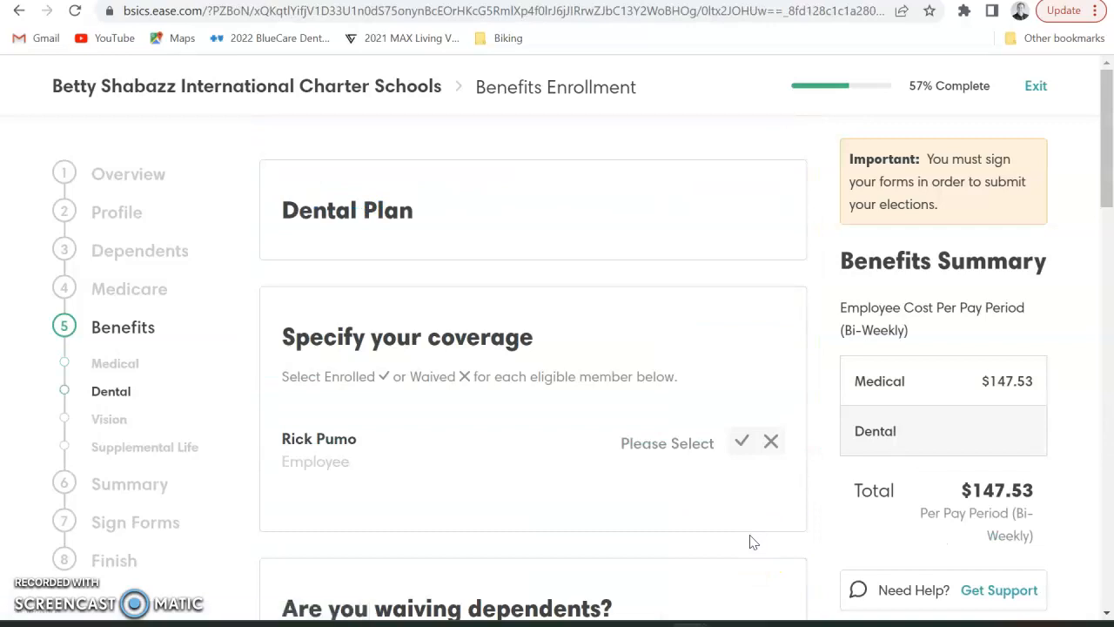
Opt in to dental coverage, dismiss the meeting notification, and browse the dental plans
click(741, 443)
click(1077, 437)
scroll(669, 475, down, 2)
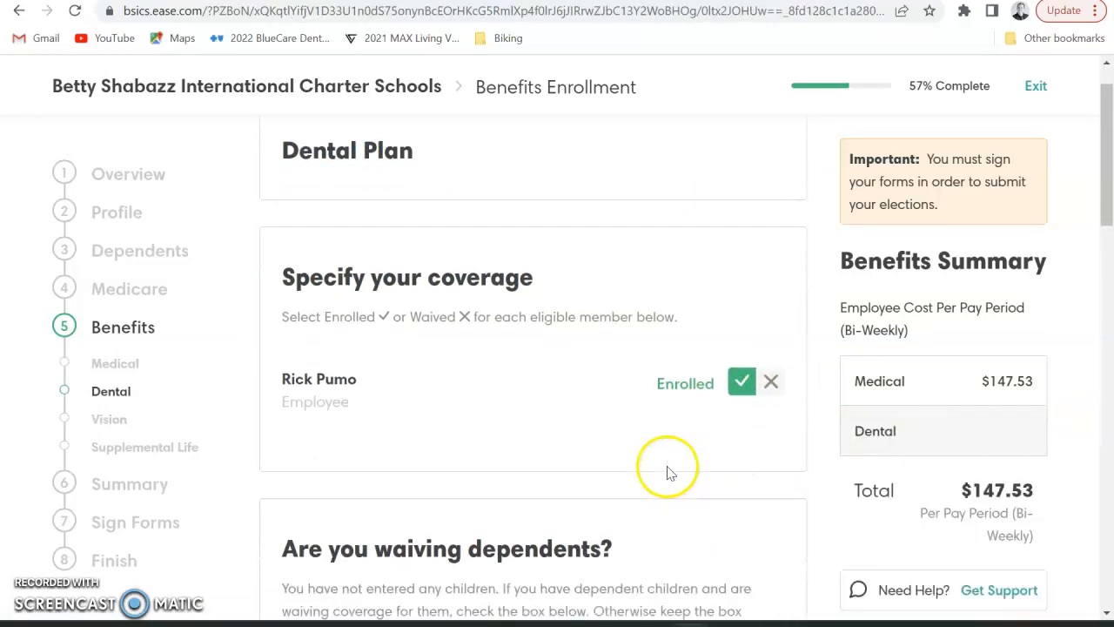
scroll(668, 468, down, 5)
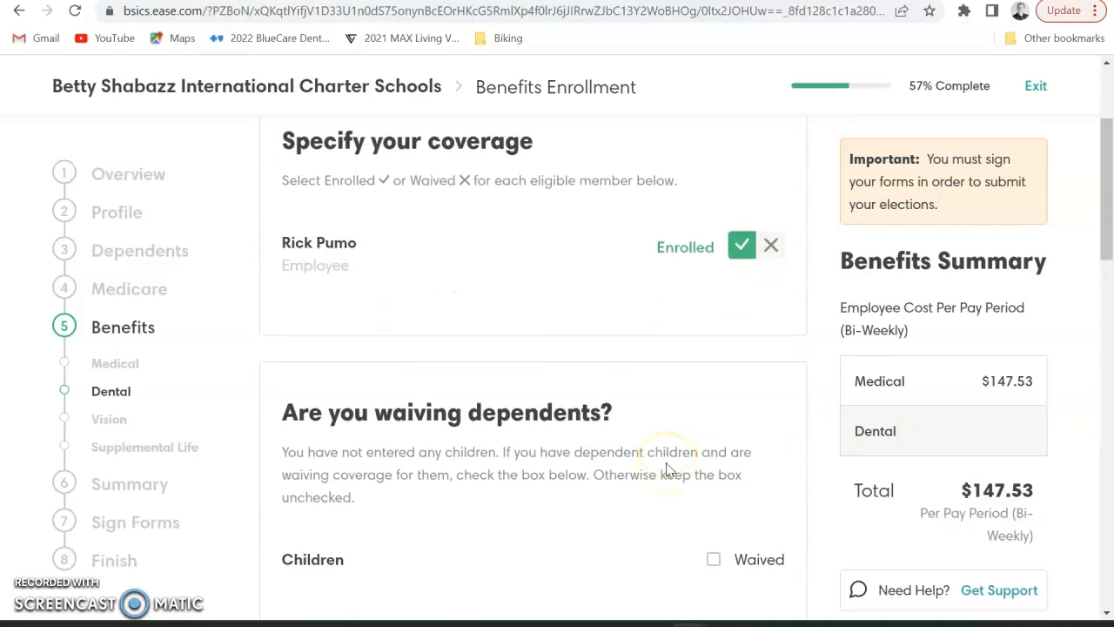
scroll(667, 463, down, 3)
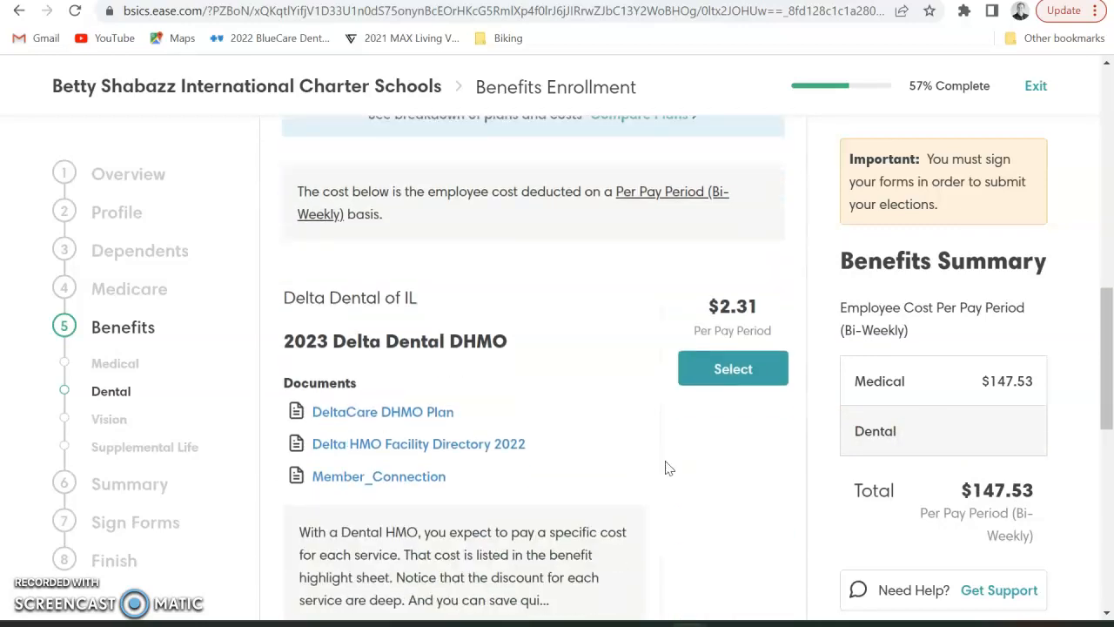
scroll(668, 468, down, 1)
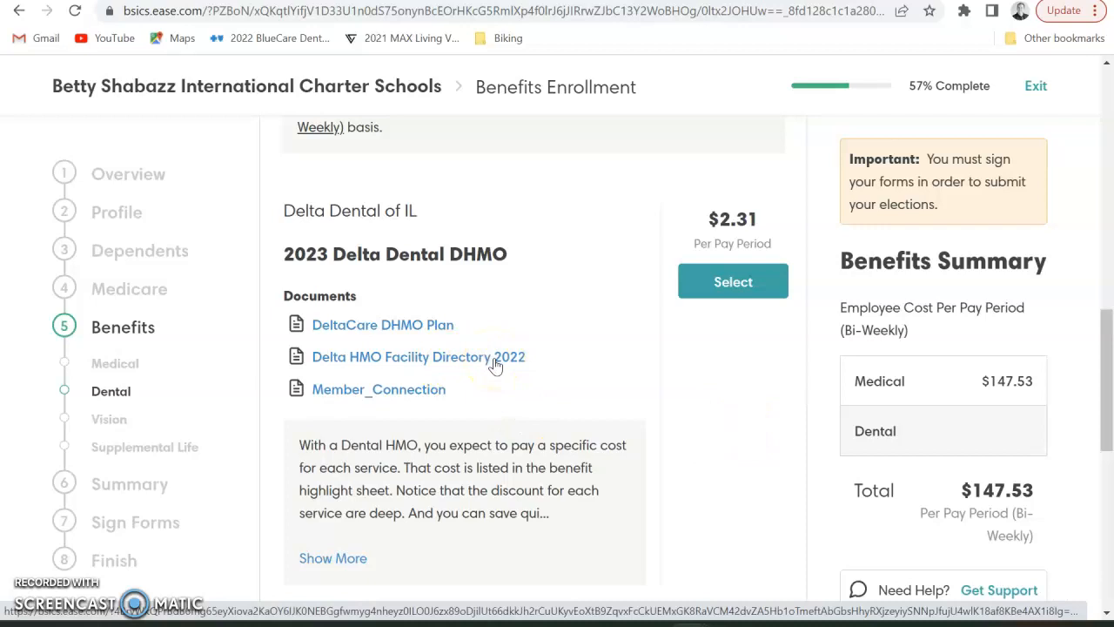
scroll(750, 399, down, 8)
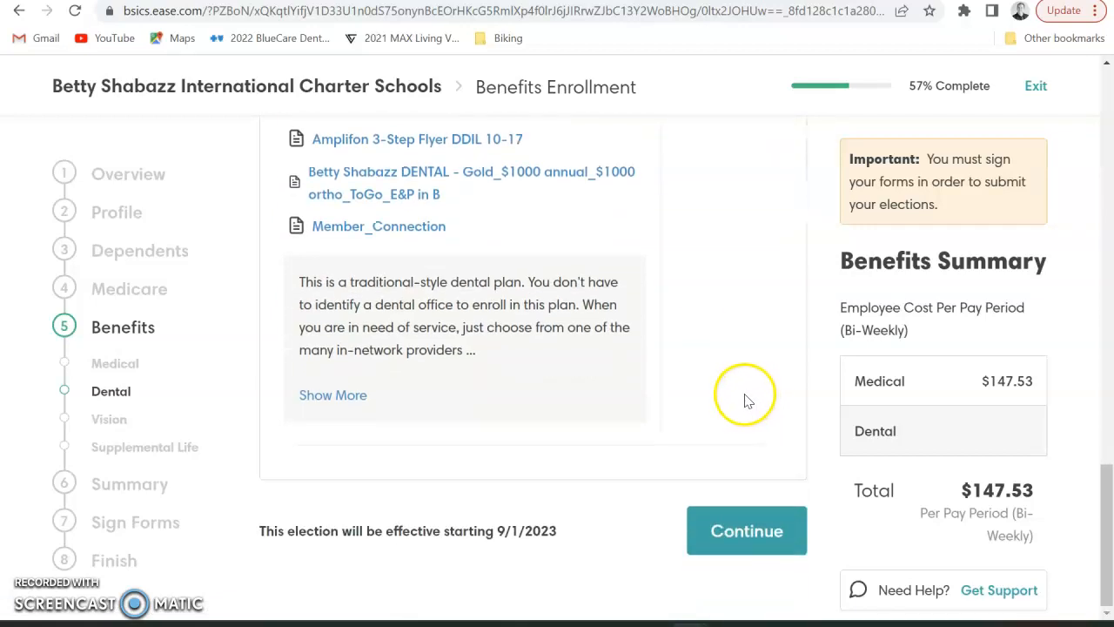
scroll(744, 400, up, 7)
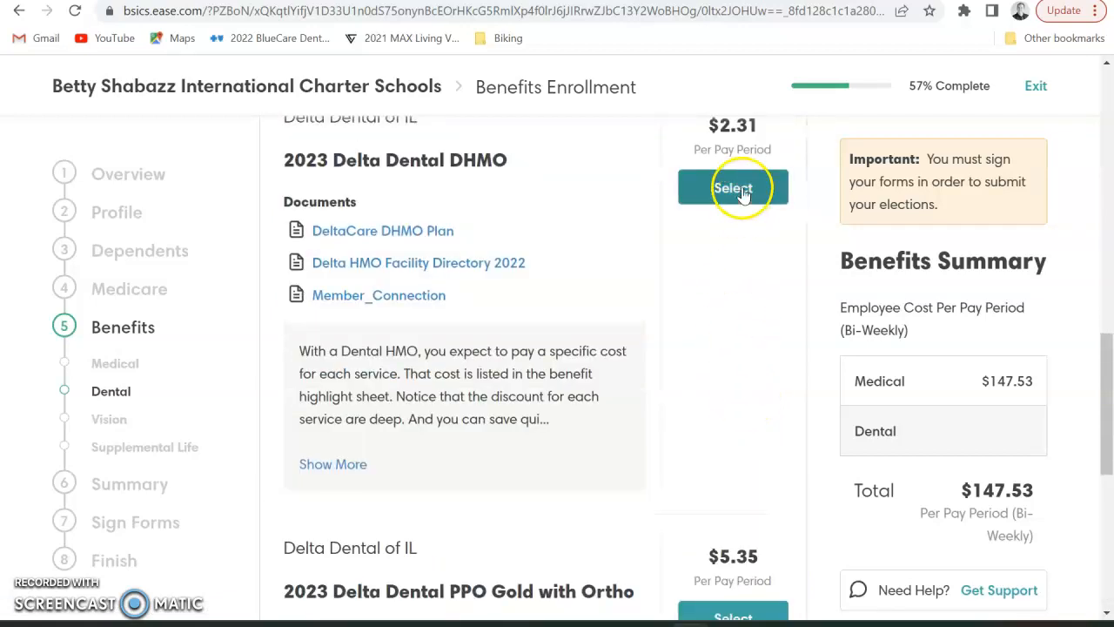
scroll(740, 561, down, 2)
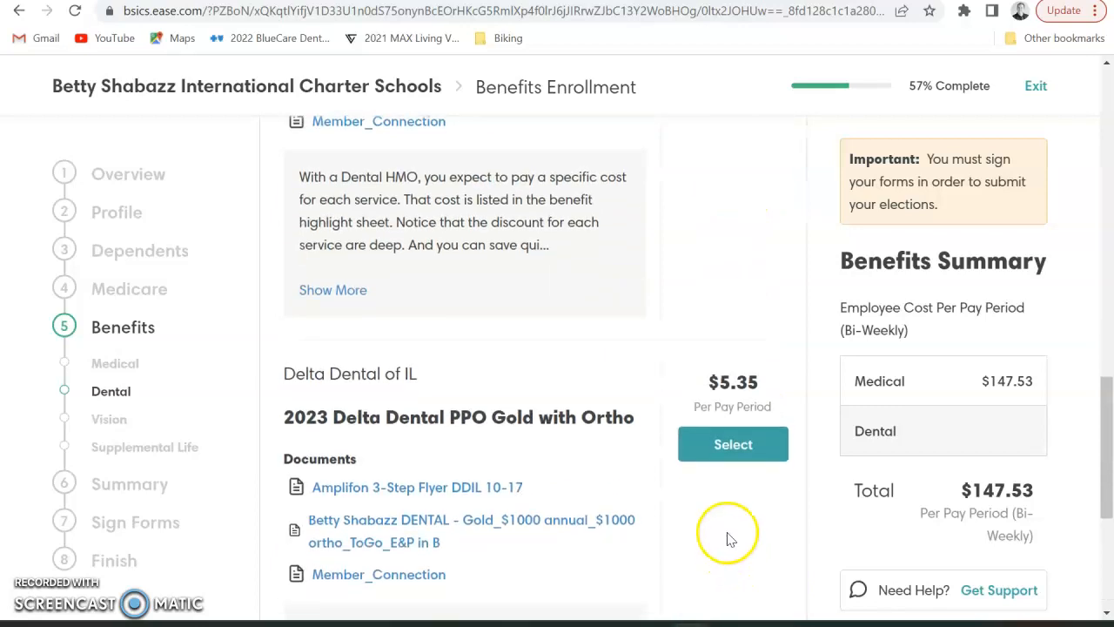
Elect the 2023 Delta Dental PPO Gold with Ortho plan at $5.35 and move to Vision
click(723, 452)
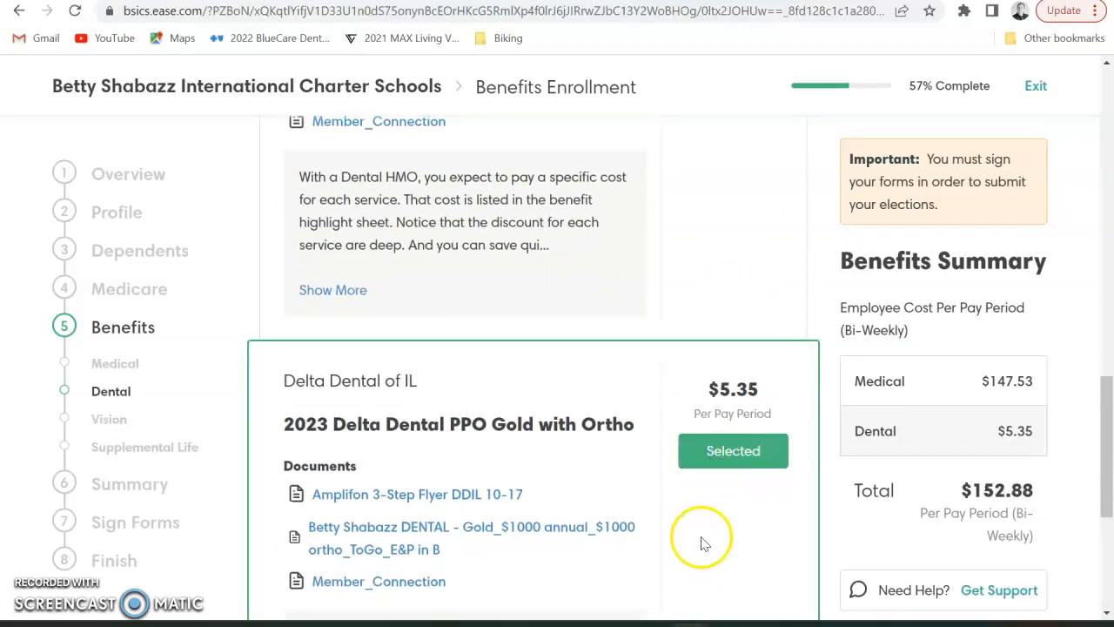
scroll(701, 535, down, 2)
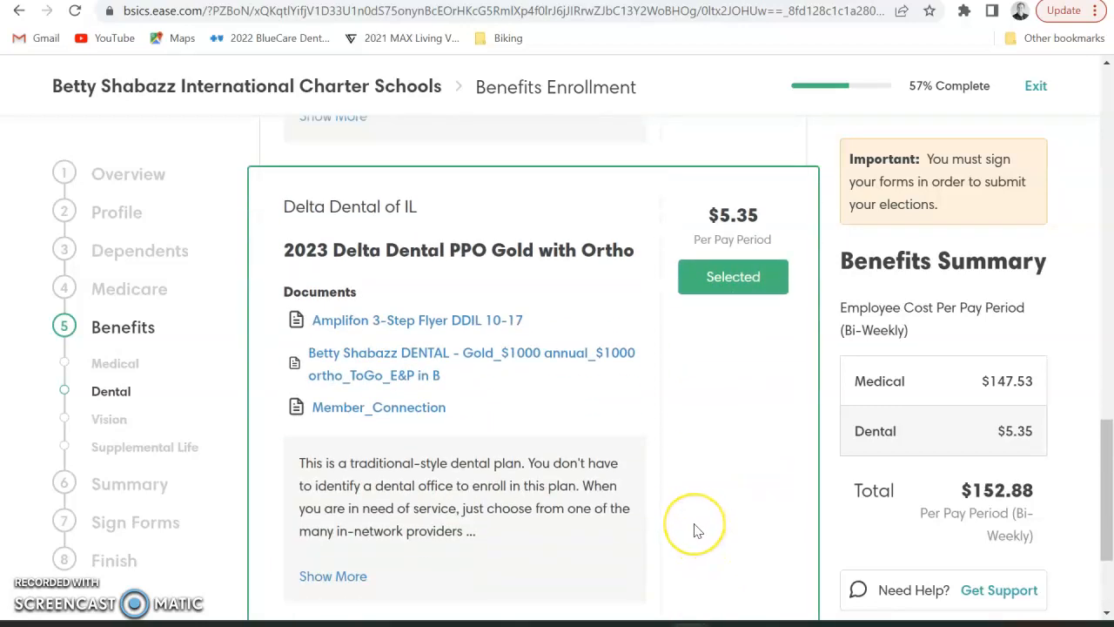
scroll(695, 522, down, 3)
scroll(694, 522, up, 3)
scroll(694, 526, down, 1)
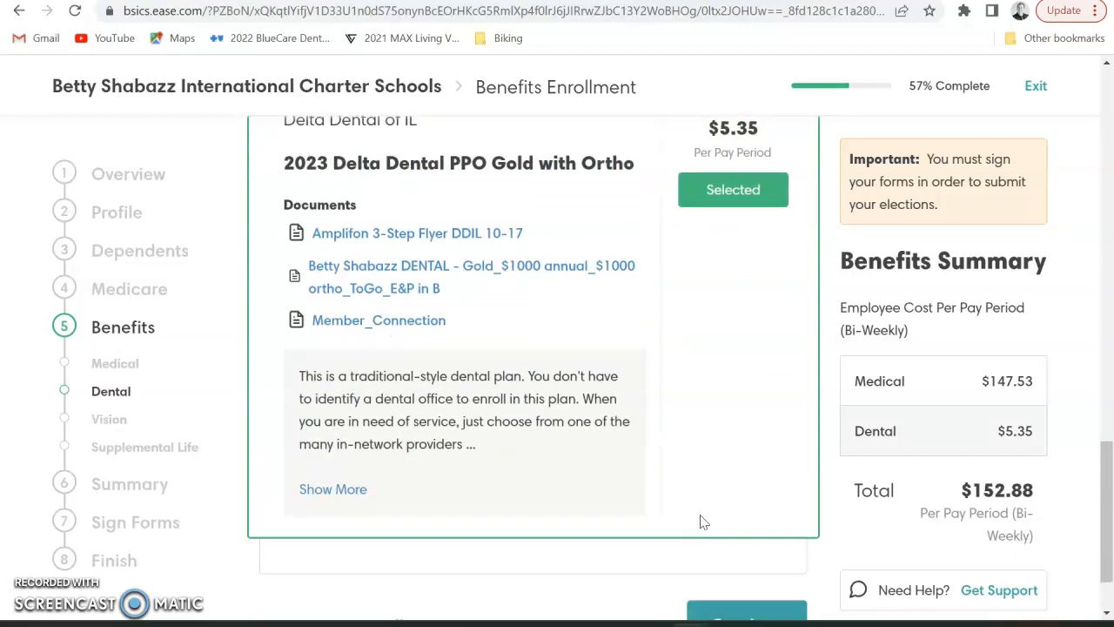
scroll(703, 521, down, 1)
click(742, 541)
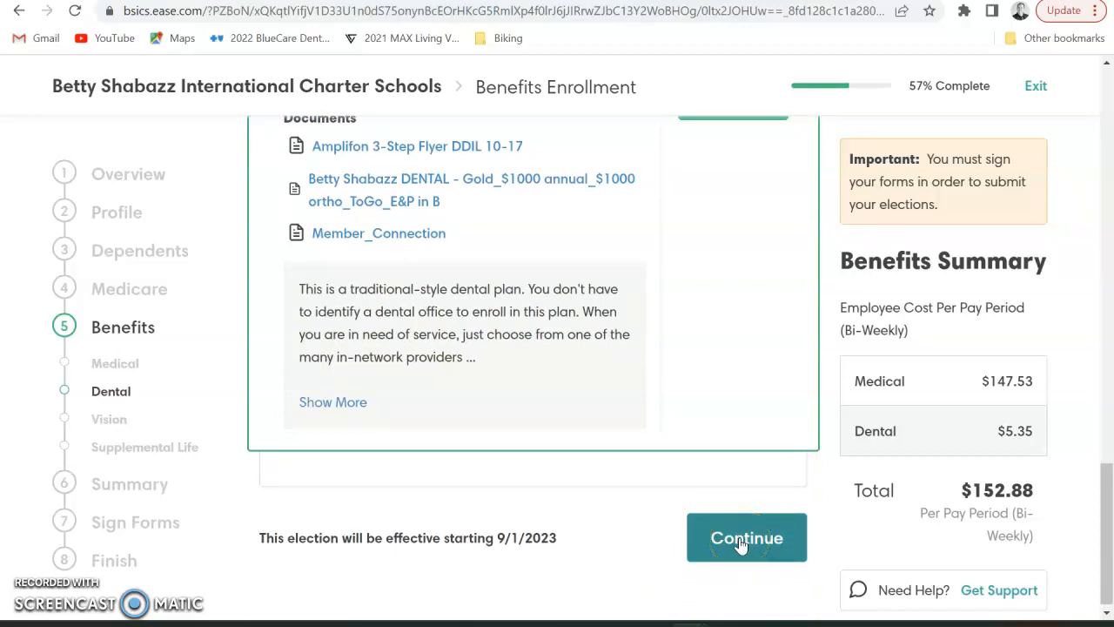
click(741, 541)
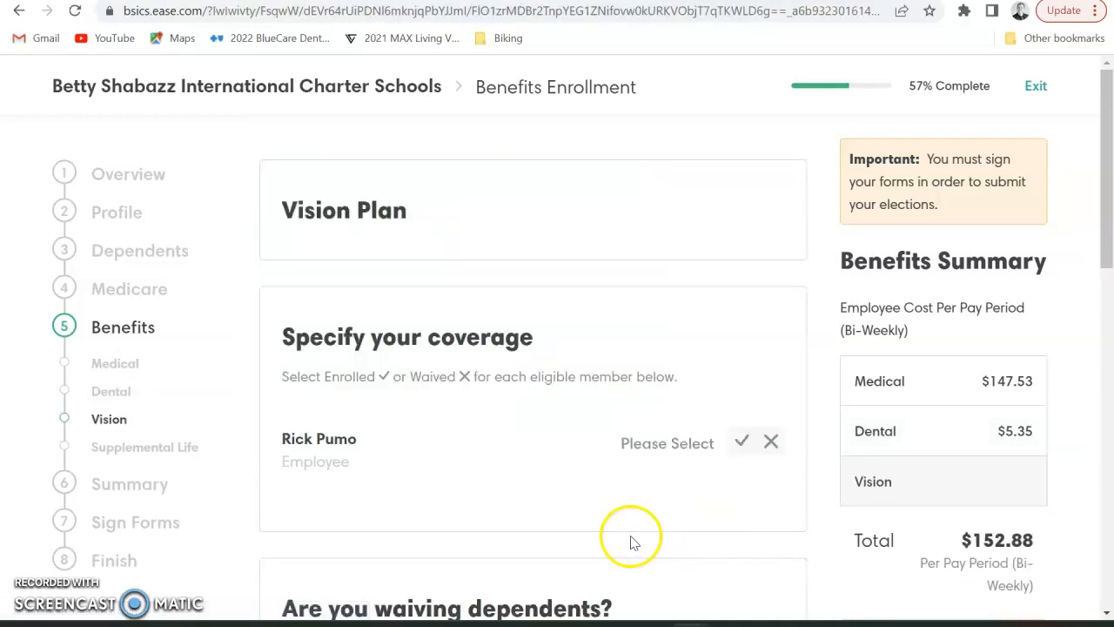
Enroll in the 2023 Delta Vision - Eyemed Network plan at $0.83 and continue
click(741, 441)
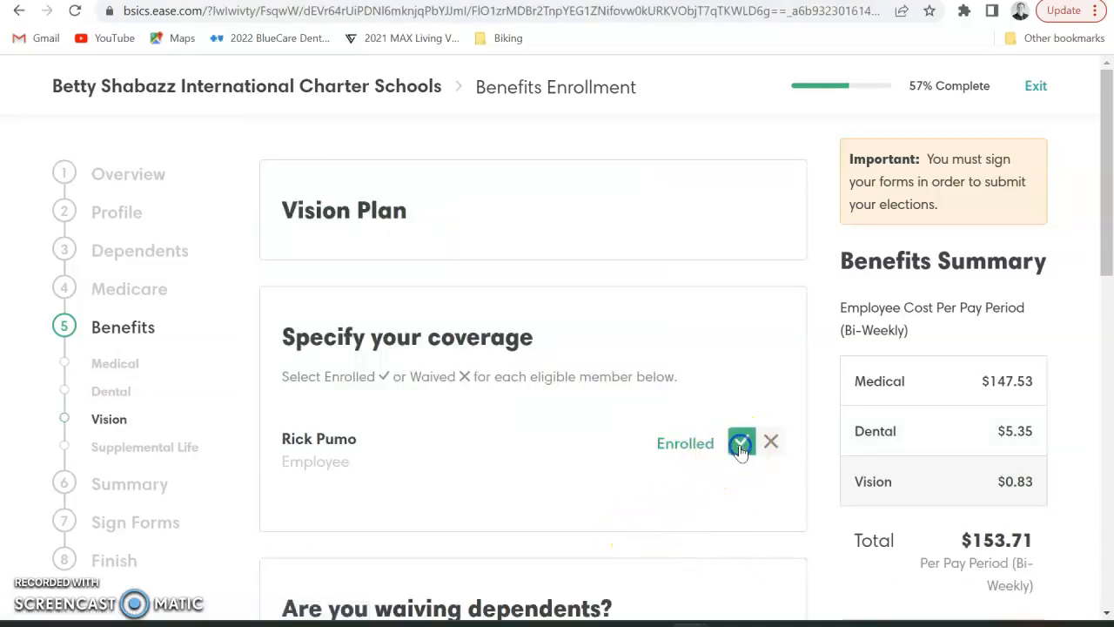
scroll(701, 503, down, 2)
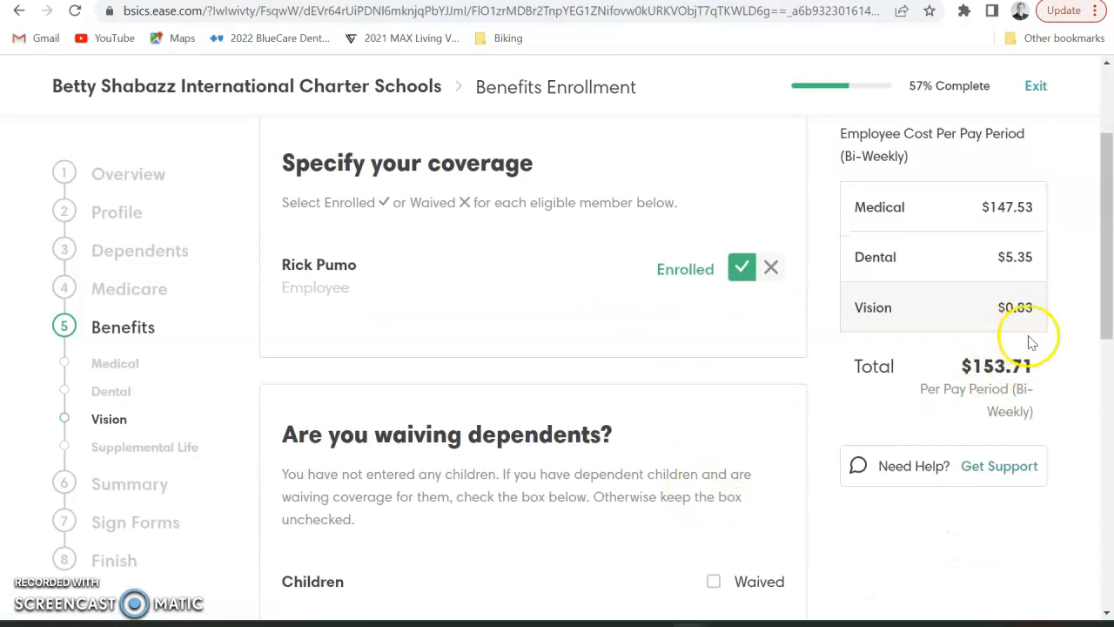
scroll(648, 519, down, 7)
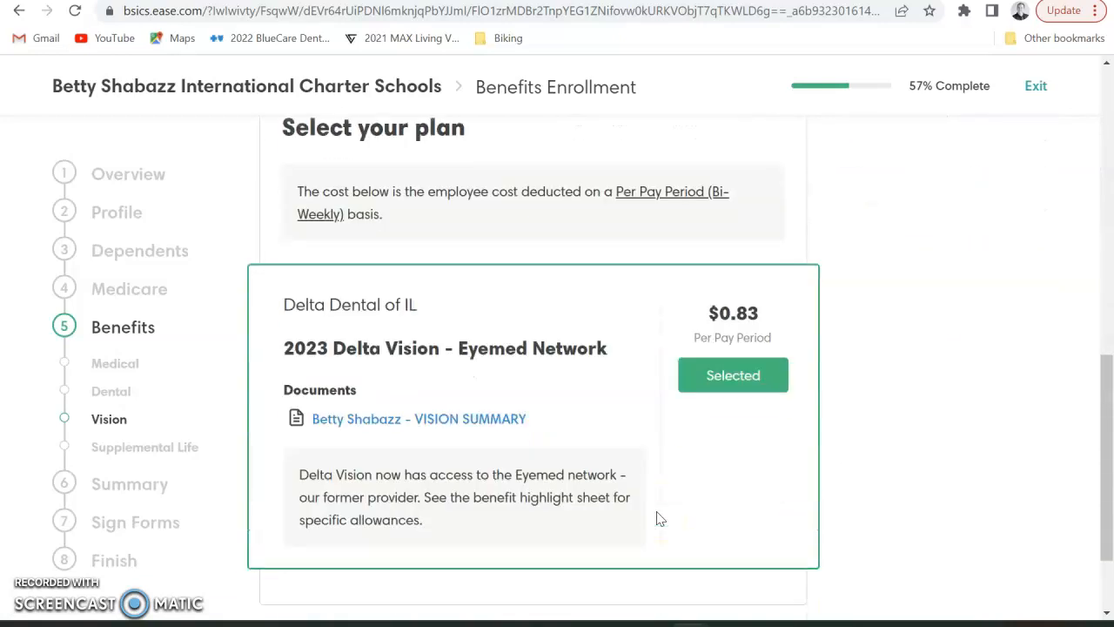
scroll(659, 519, down, 2)
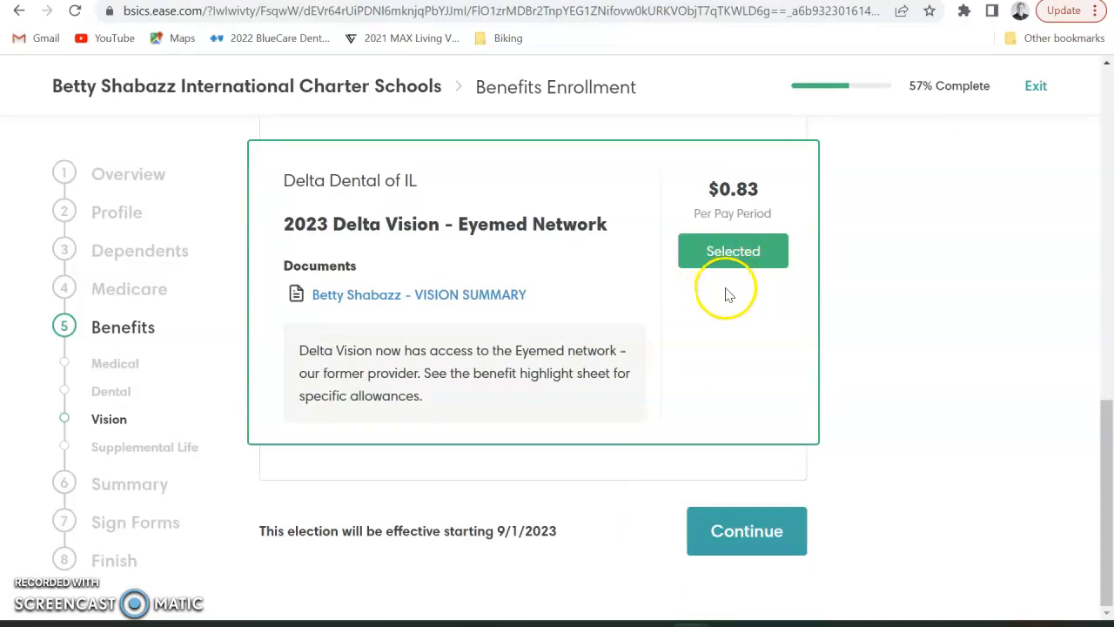
scroll(794, 353, up, 2)
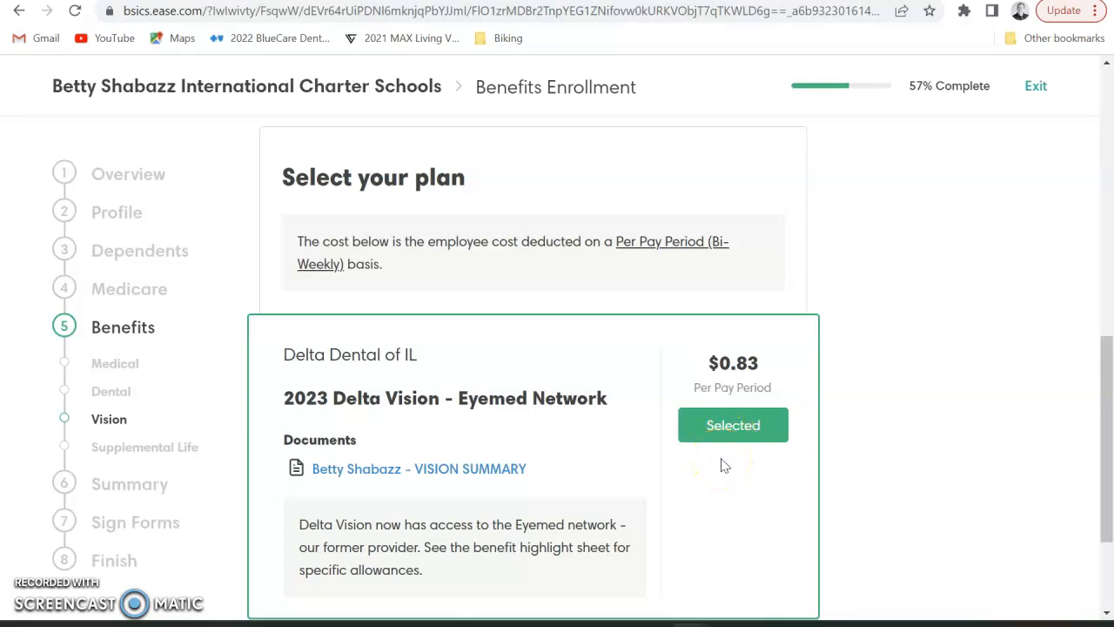
scroll(722, 466, down, 2)
scroll(720, 465, up, 3)
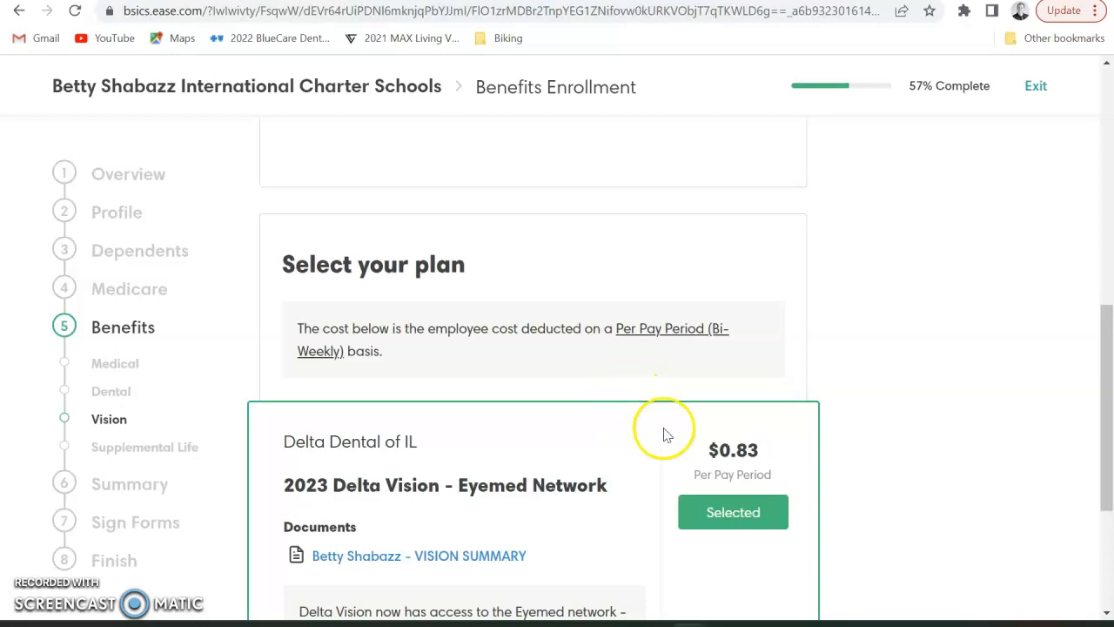
scroll(741, 481, down, 3)
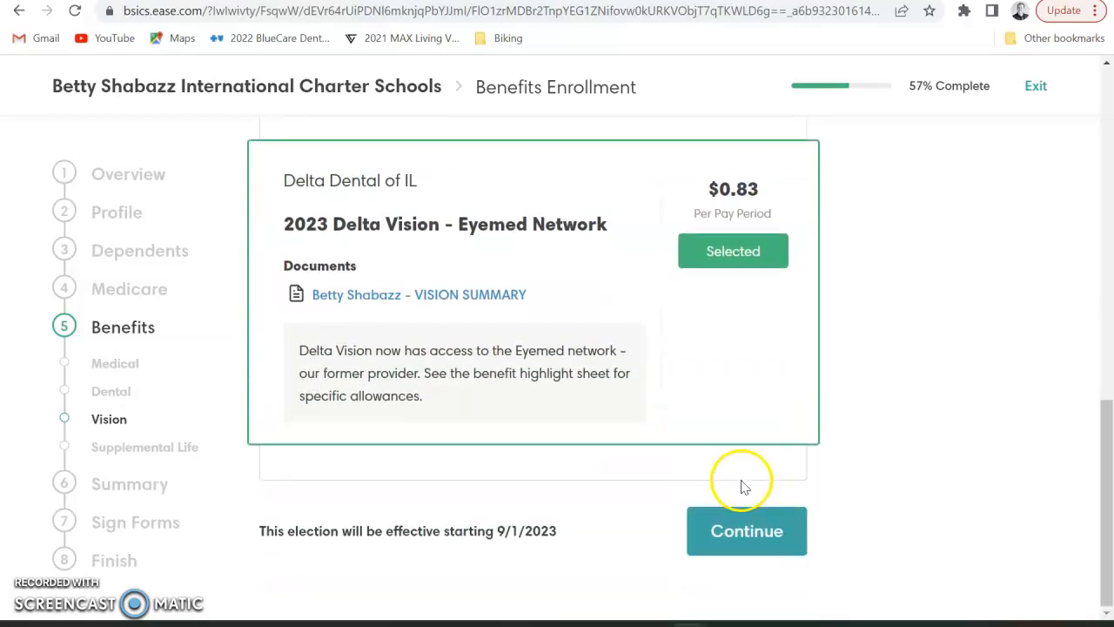
click(747, 533)
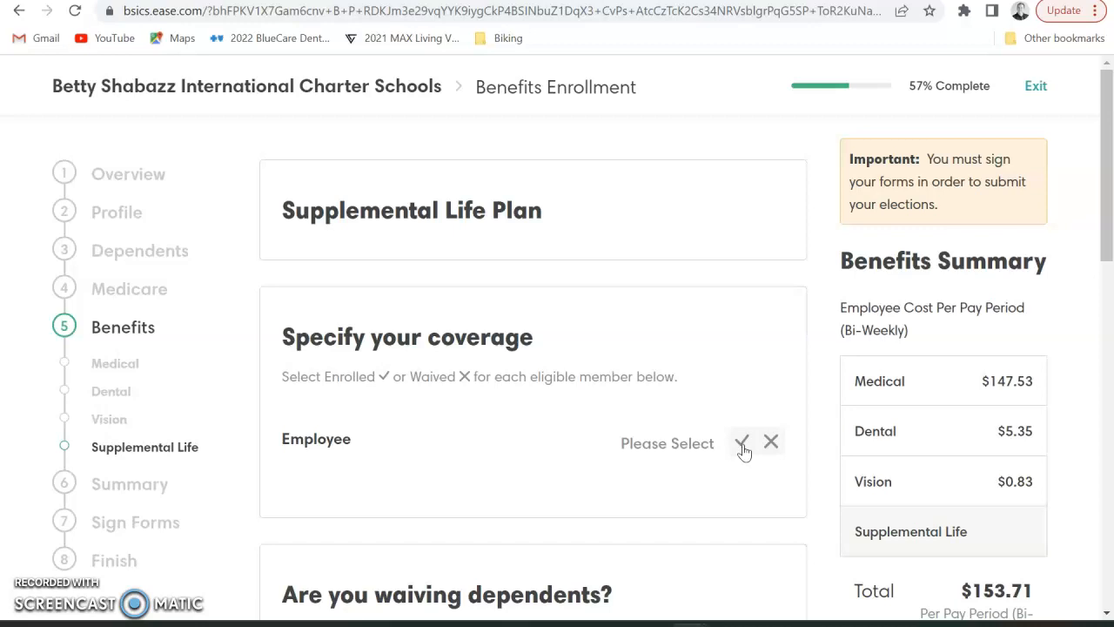
Waive supplemental life coverage, leaving it at $0.00, and proceed to the Benefit Summary
click(743, 447)
scroll(764, 491, down, 1)
click(502, 411)
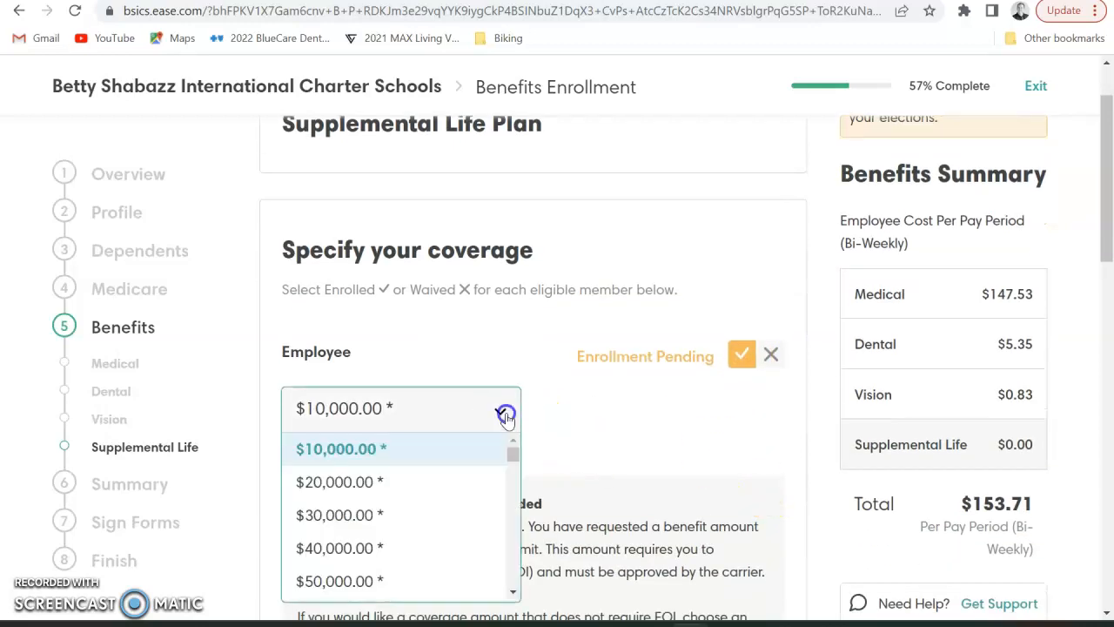
scroll(512, 525, down, 2)
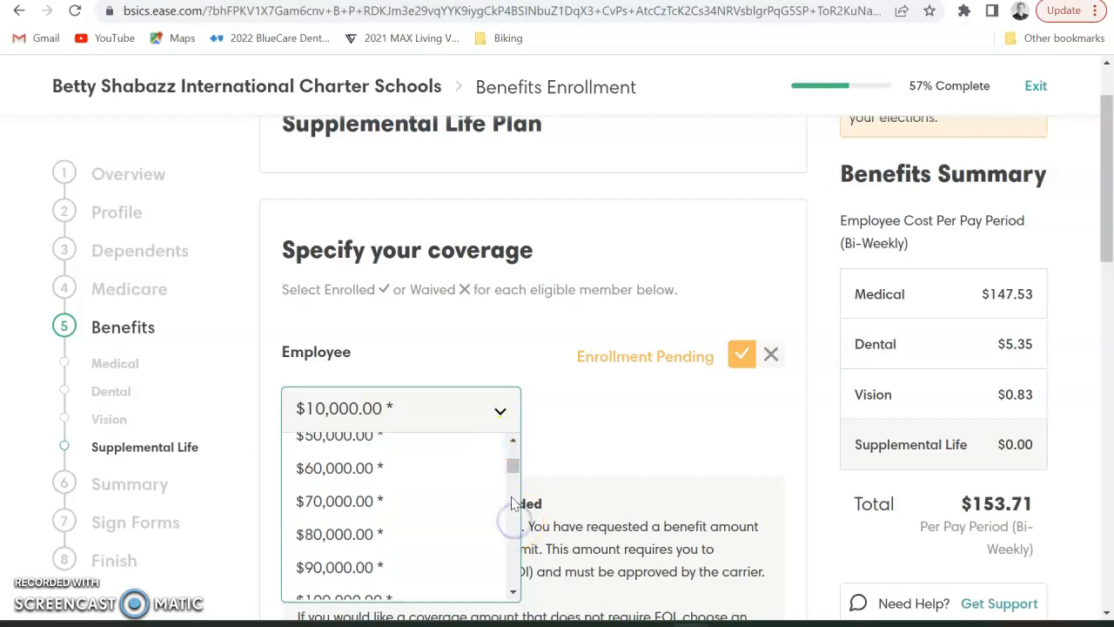
scroll(512, 533, down, 2)
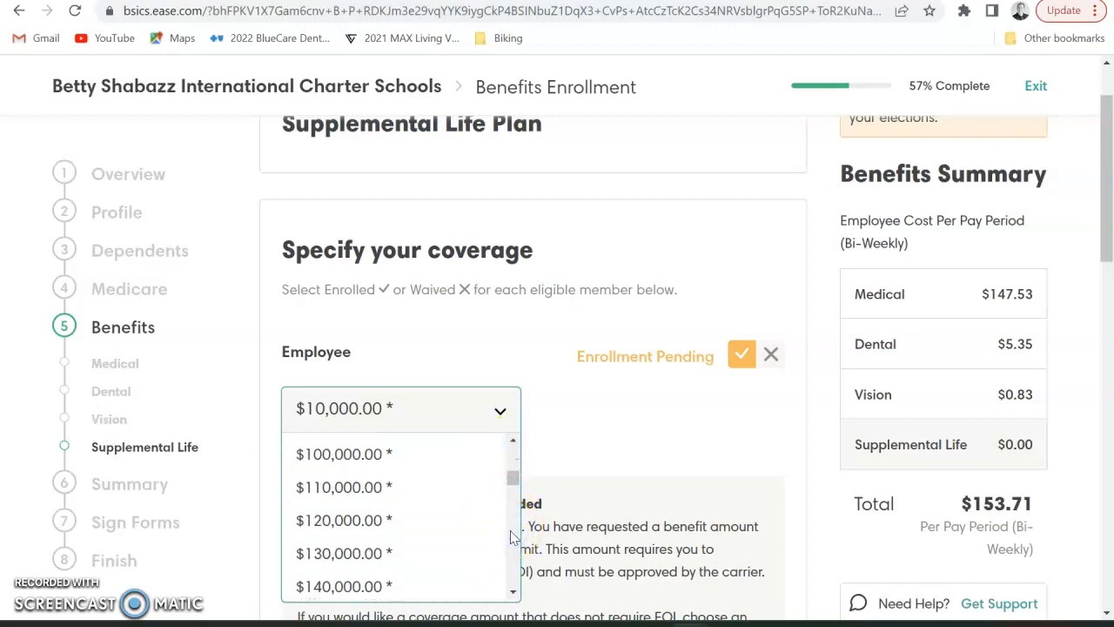
click(771, 355)
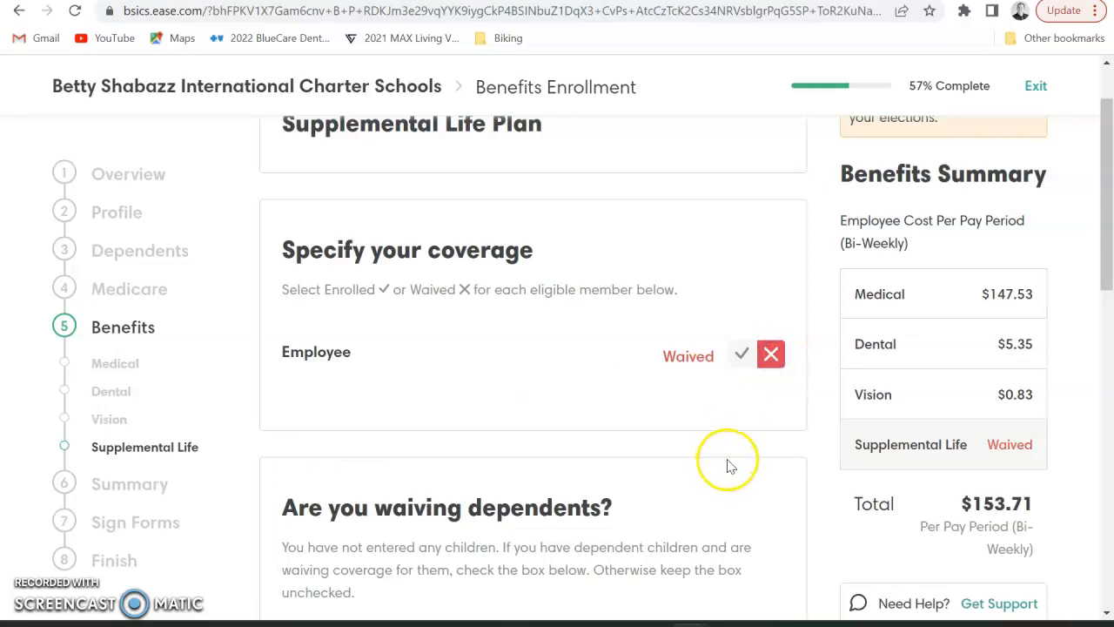
scroll(730, 467, down, 2)
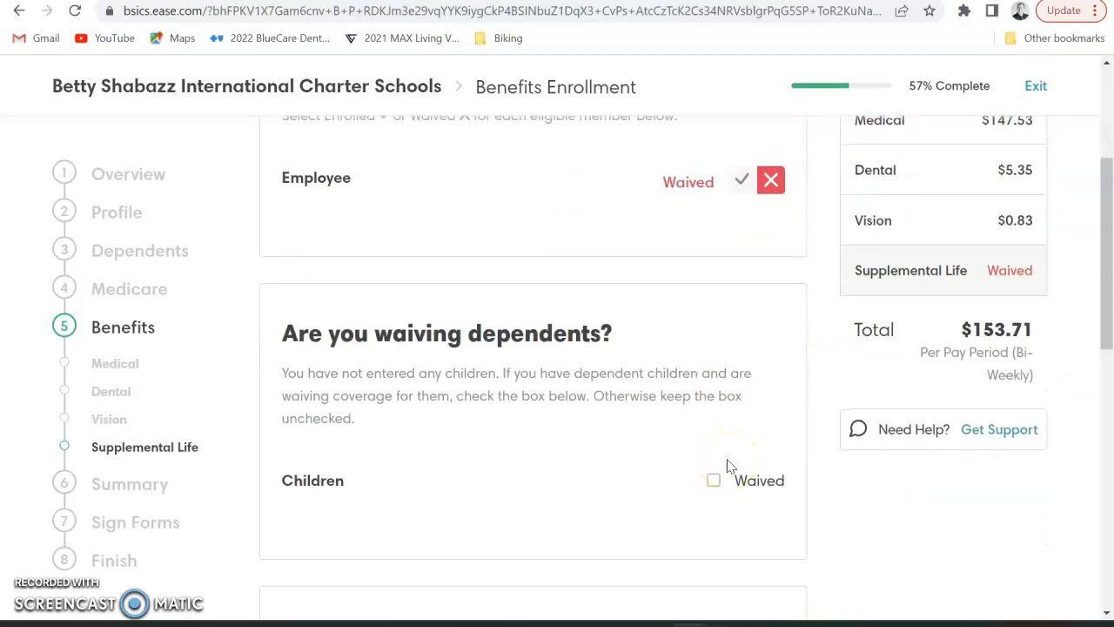
scroll(730, 467, up, 3)
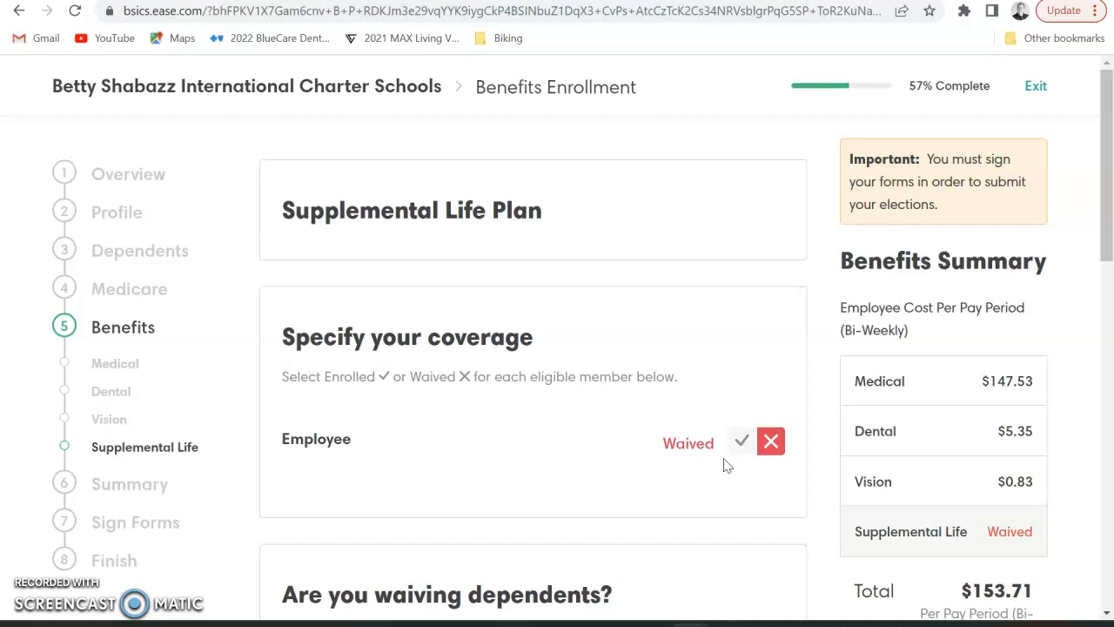
scroll(727, 466, down, 2)
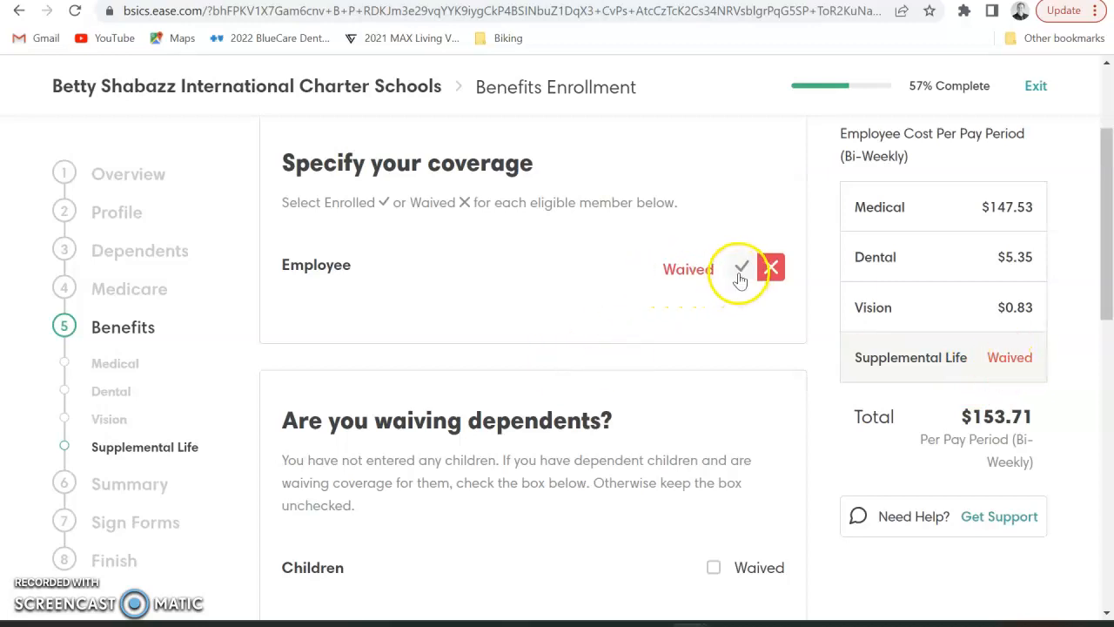
scroll(692, 500, down, 7)
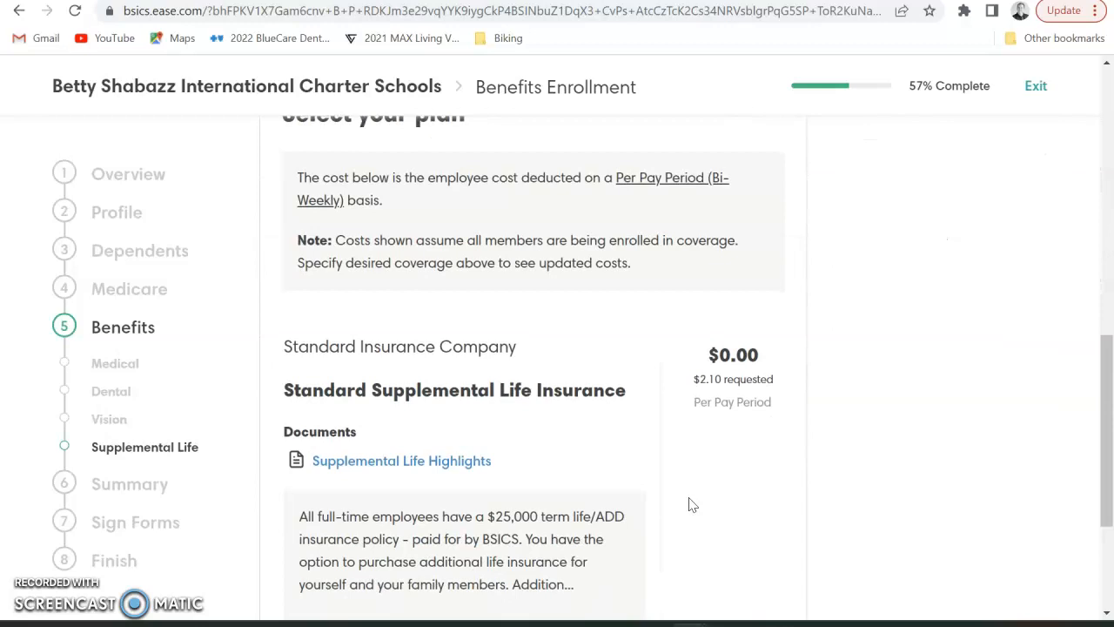
scroll(692, 505, down, 3)
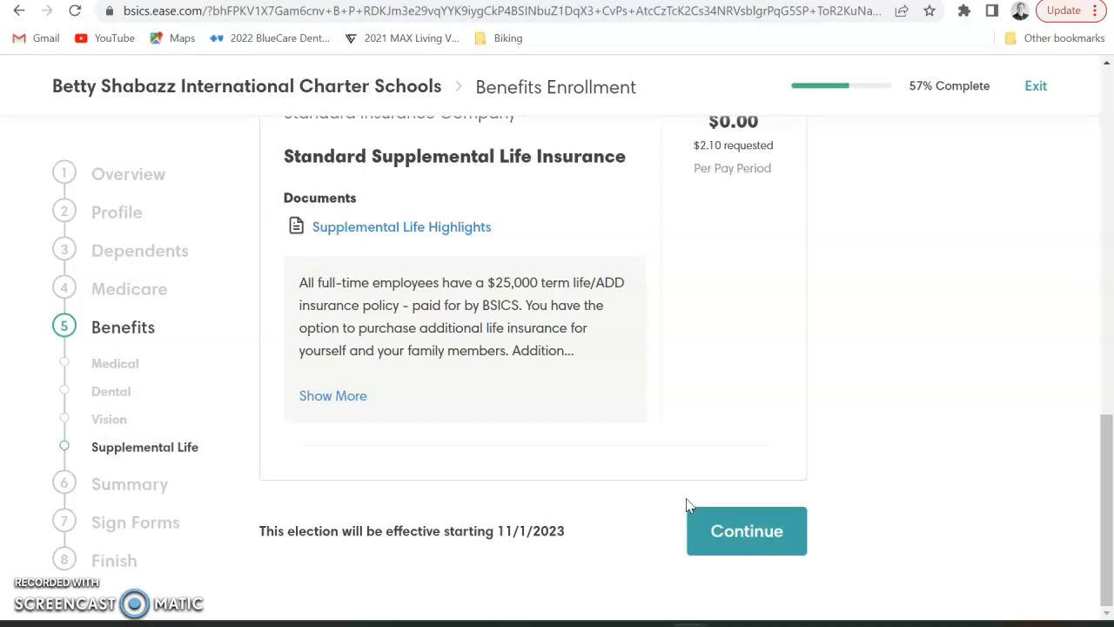
click(751, 530)
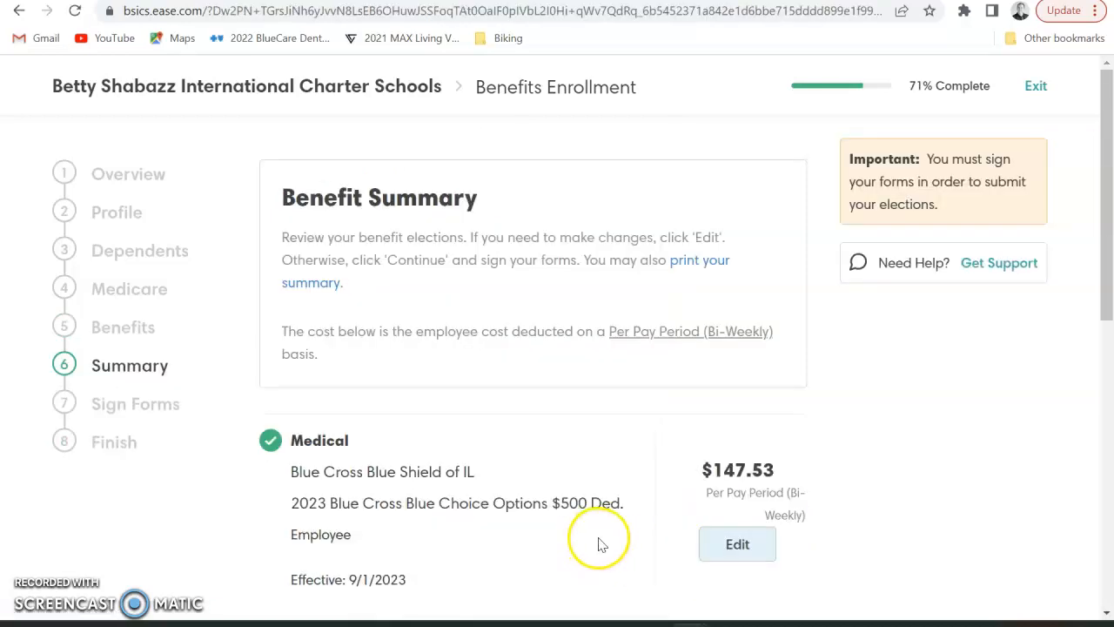
Check the Medical, Dental and Vision elections in the summary and proceed to Sign Forms
scroll(599, 544, down, 1)
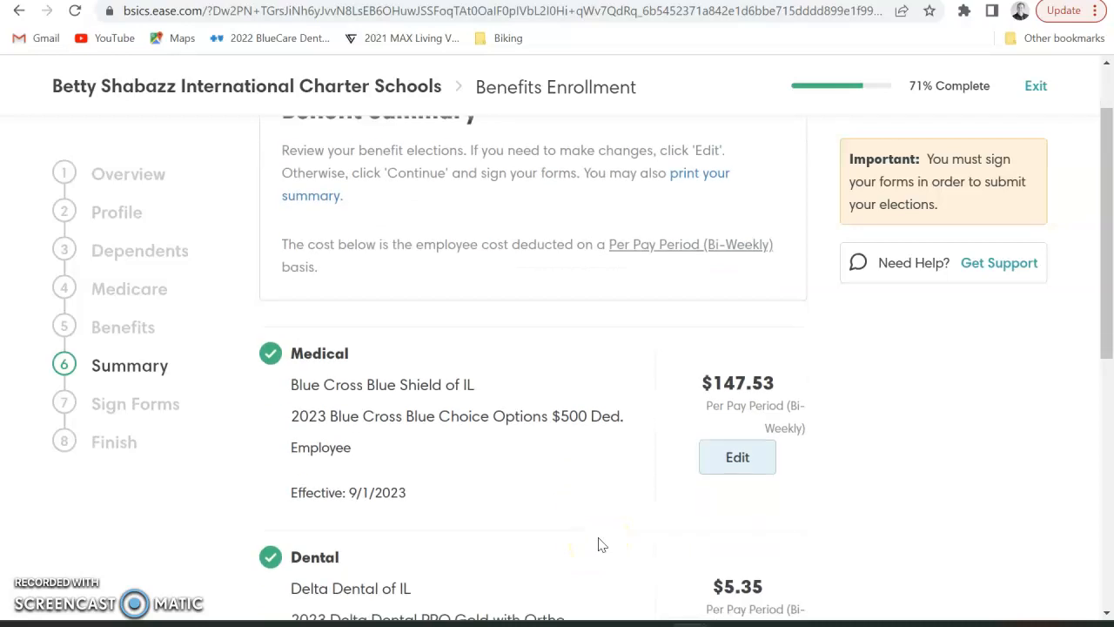
scroll(599, 545, down, 4)
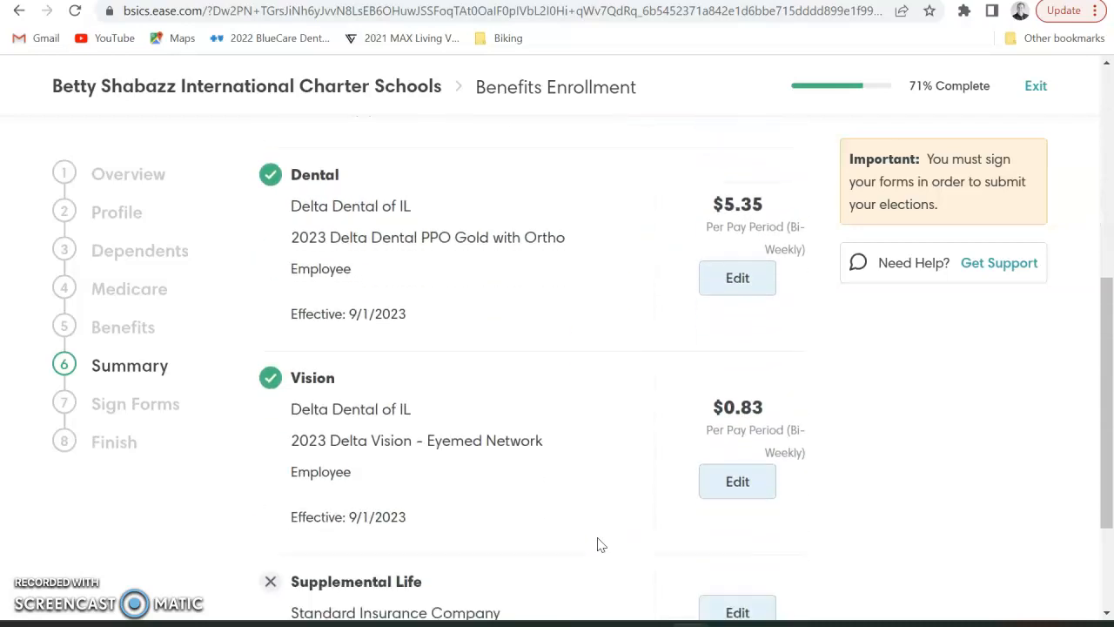
scroll(599, 544, down, 2)
click(736, 533)
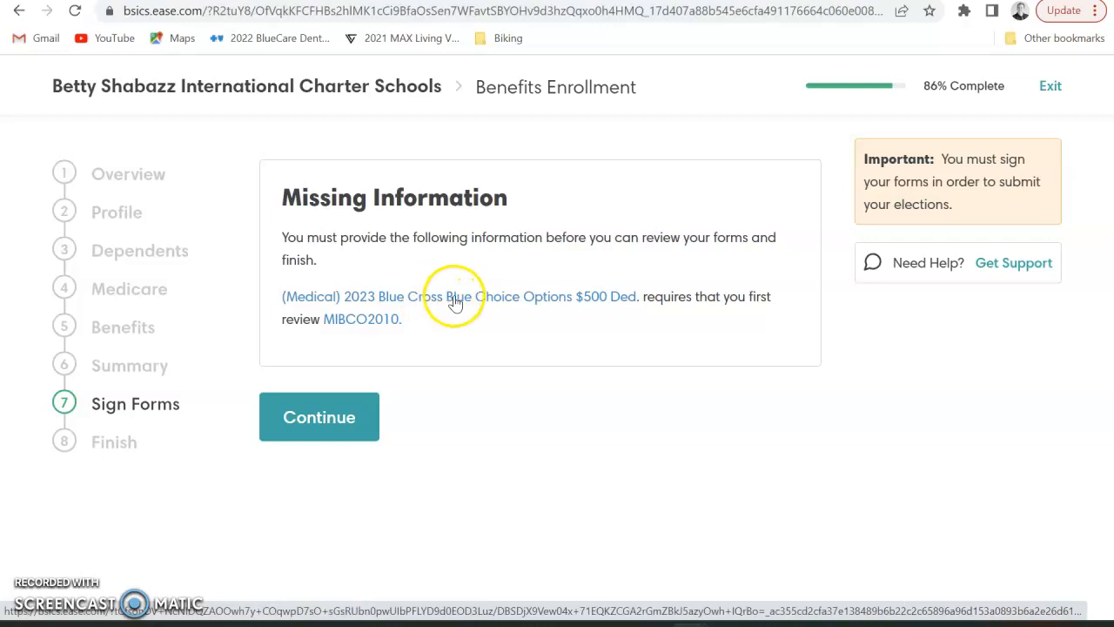
View the MIBCO2010 plan document PDF, then return and continue past the missing-information notice
click(371, 320)
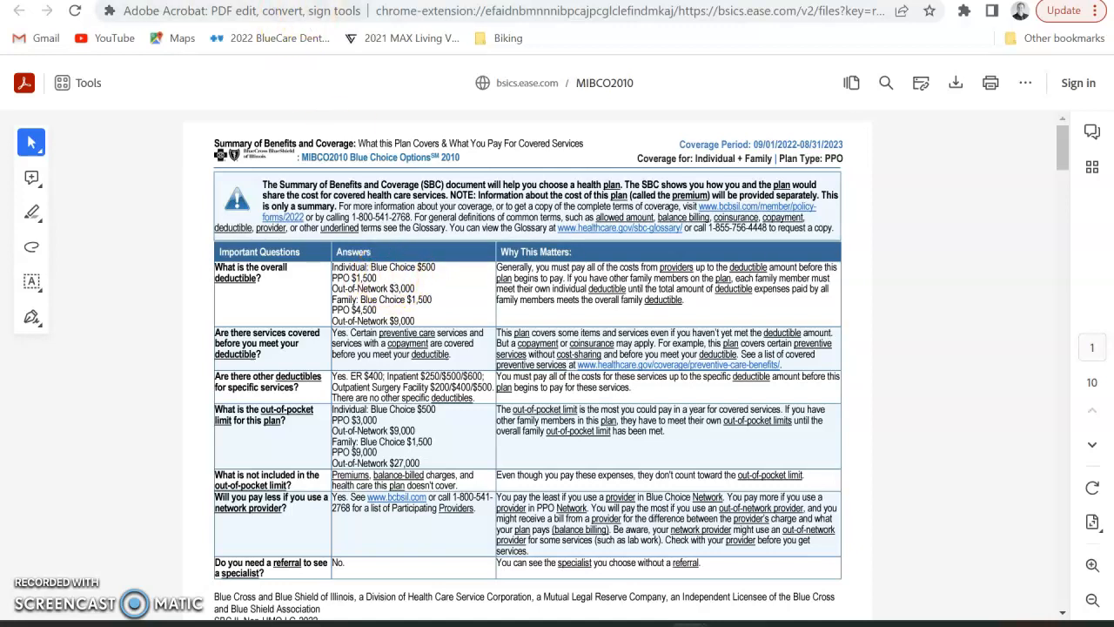
click(349, 1)
click(344, 355)
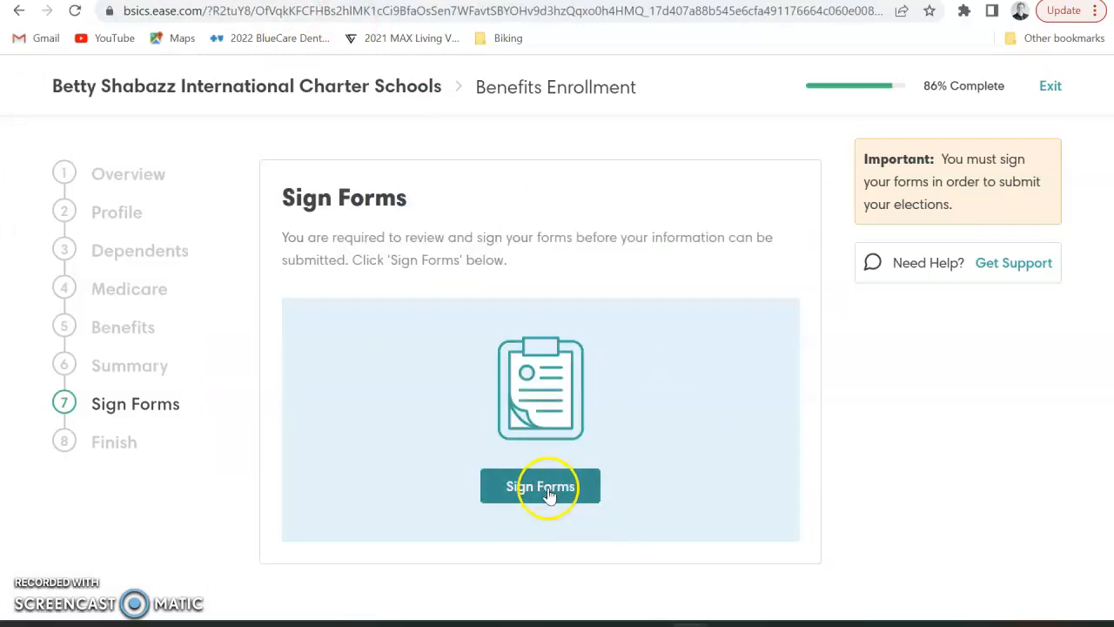
Generate the forms for signing and focus the signature name field
click(548, 489)
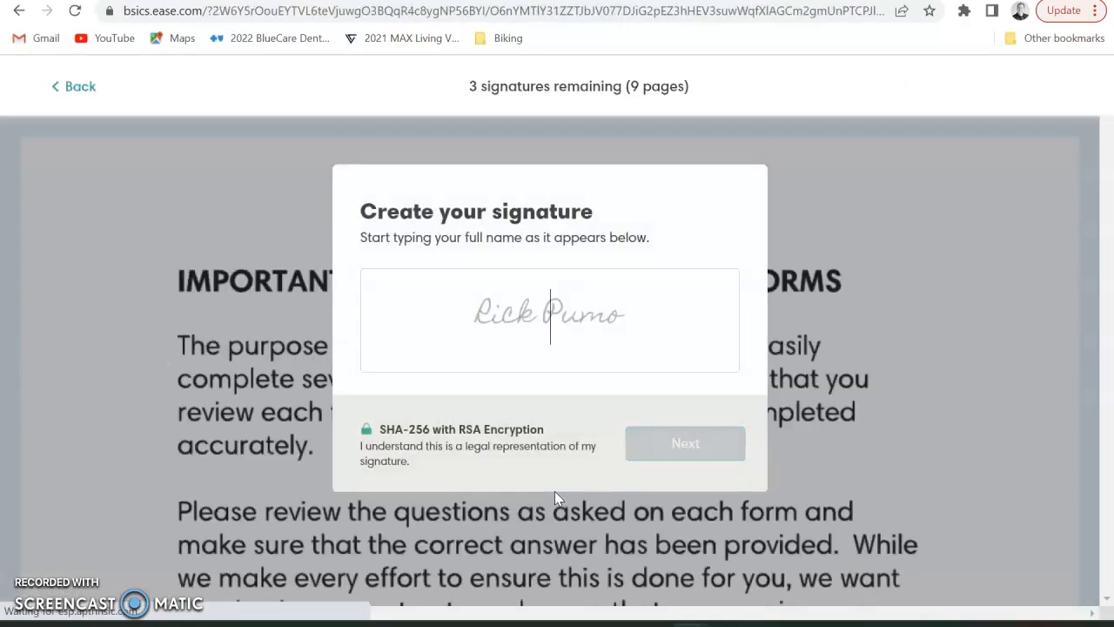
click(517, 370)
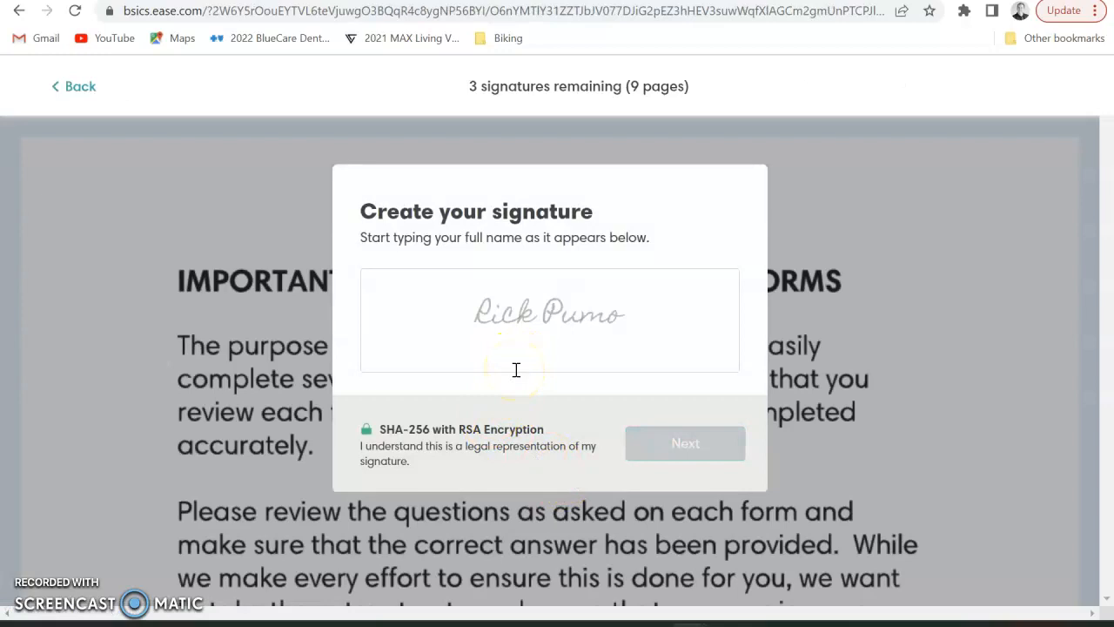
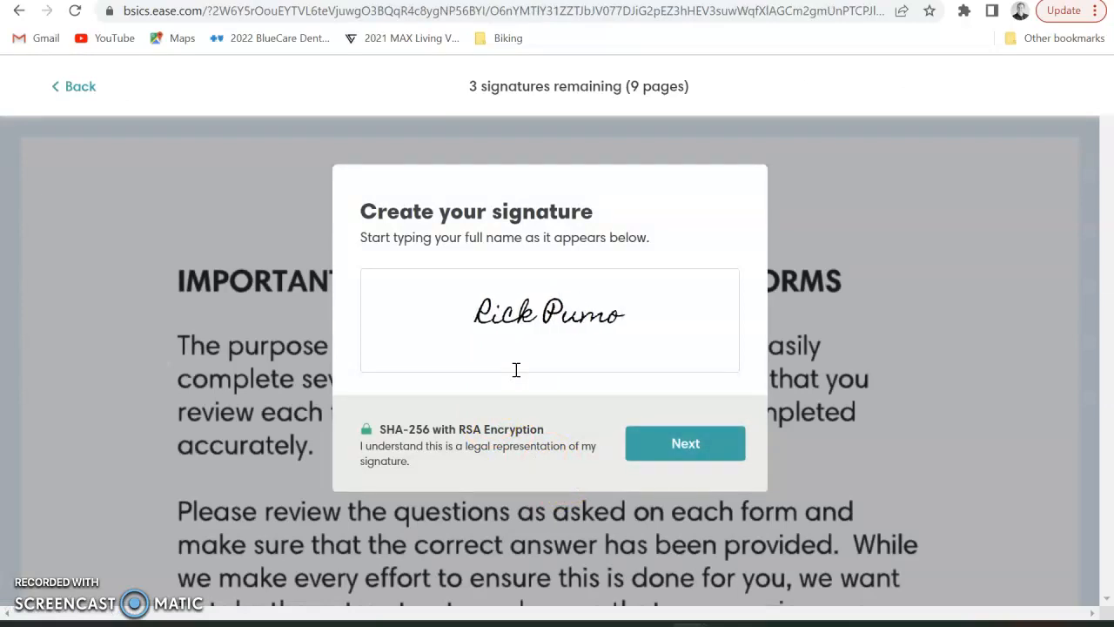
Create the signature by entering the employee's full name and drawing a handwritten signature
click(654, 441)
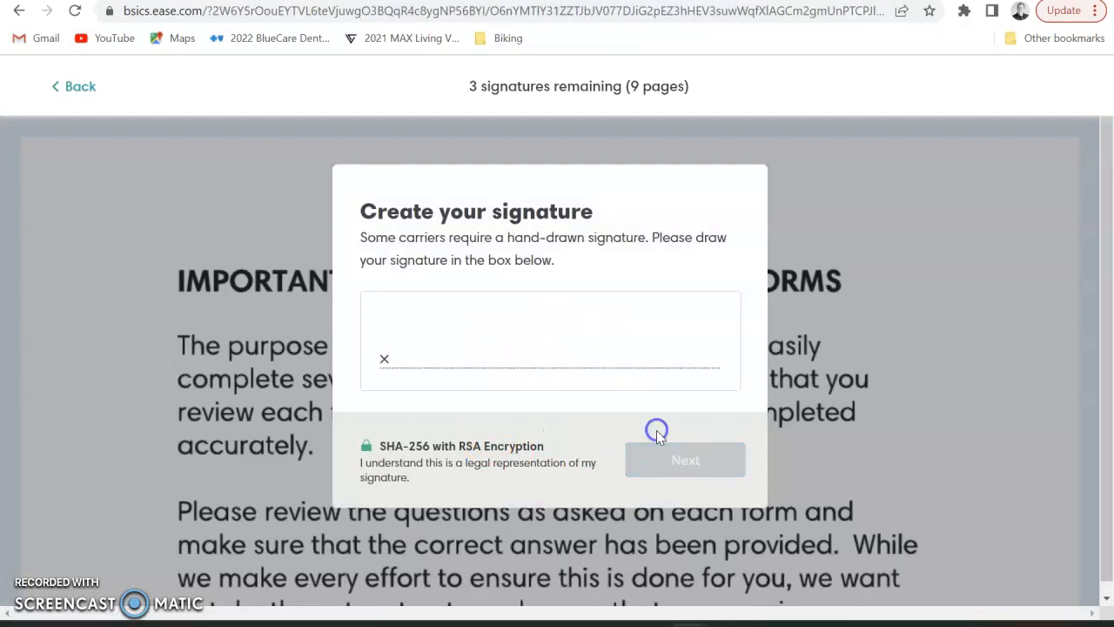
mouse_move(401, 355)
mouse_down()
mouse_move(450, 328)
mouse_move(489, 335)
mouse_move(502, 351)
mouse_move(599, 309)
mouse_move(599, 333)
mouse_move(636, 364)
mouse_move(694, 339)
mouse_up()
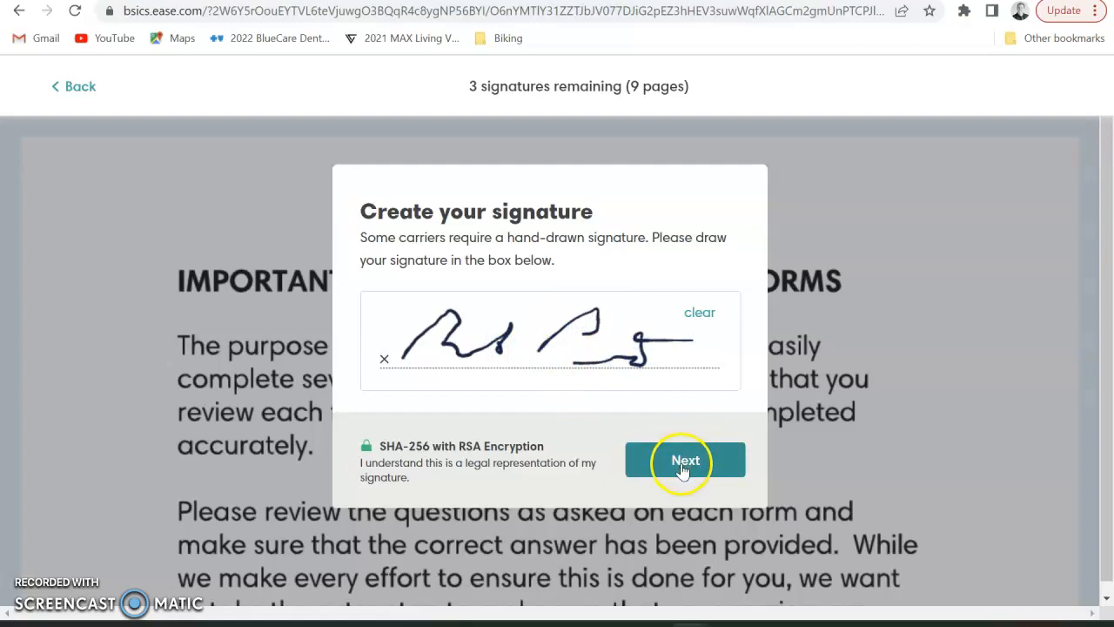
click(683, 469)
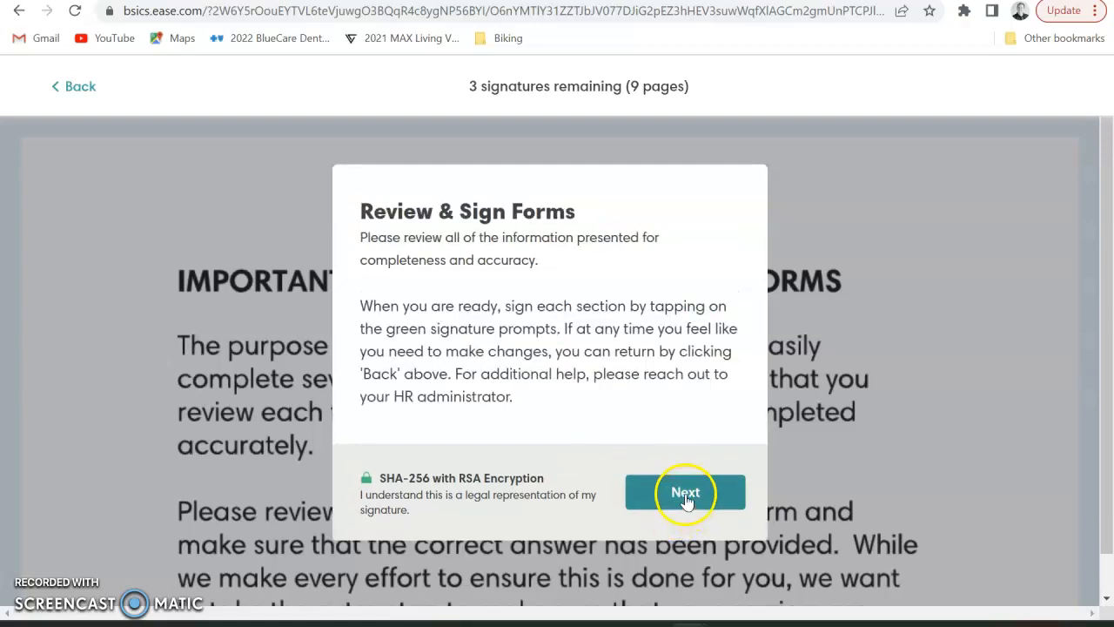
Sign all three required signature lines, including Section 9, and finish signing to submit
click(685, 492)
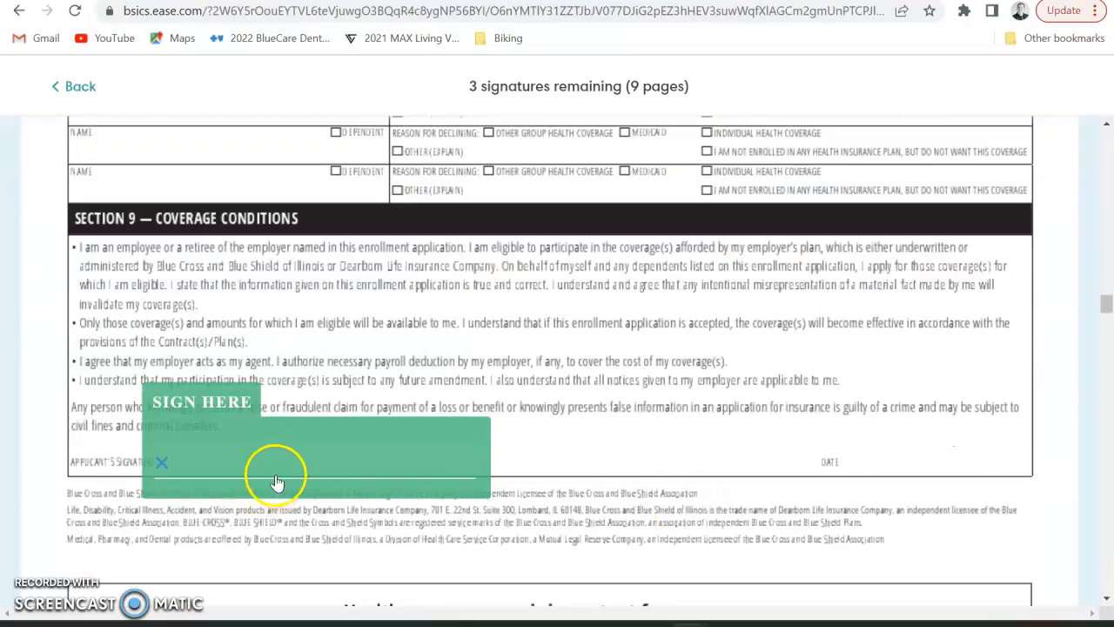
click(276, 481)
click(286, 471)
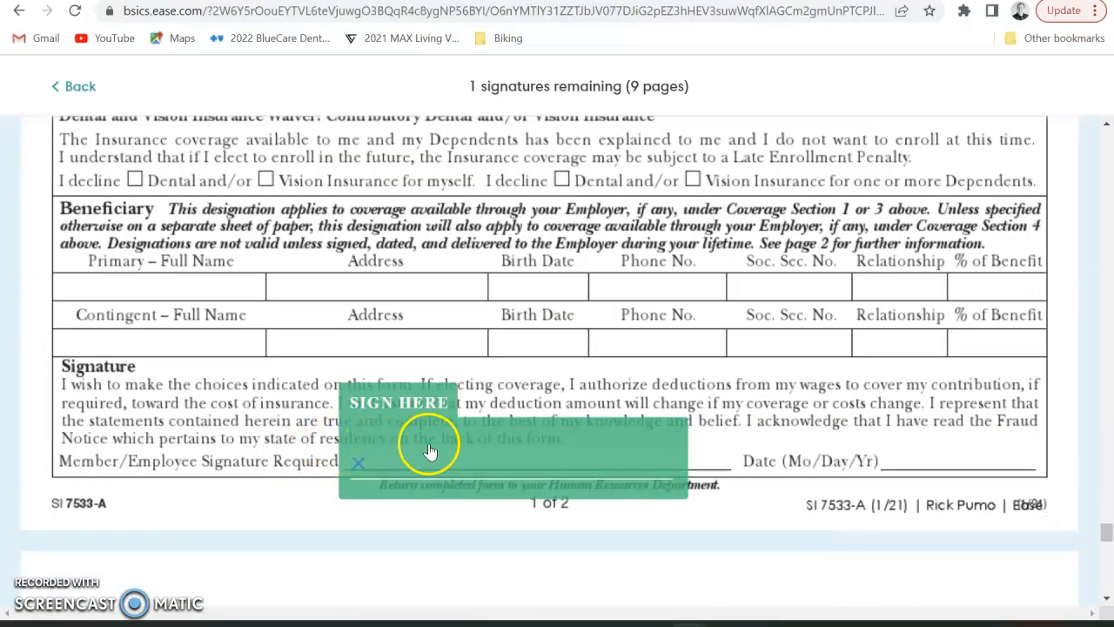
click(425, 448)
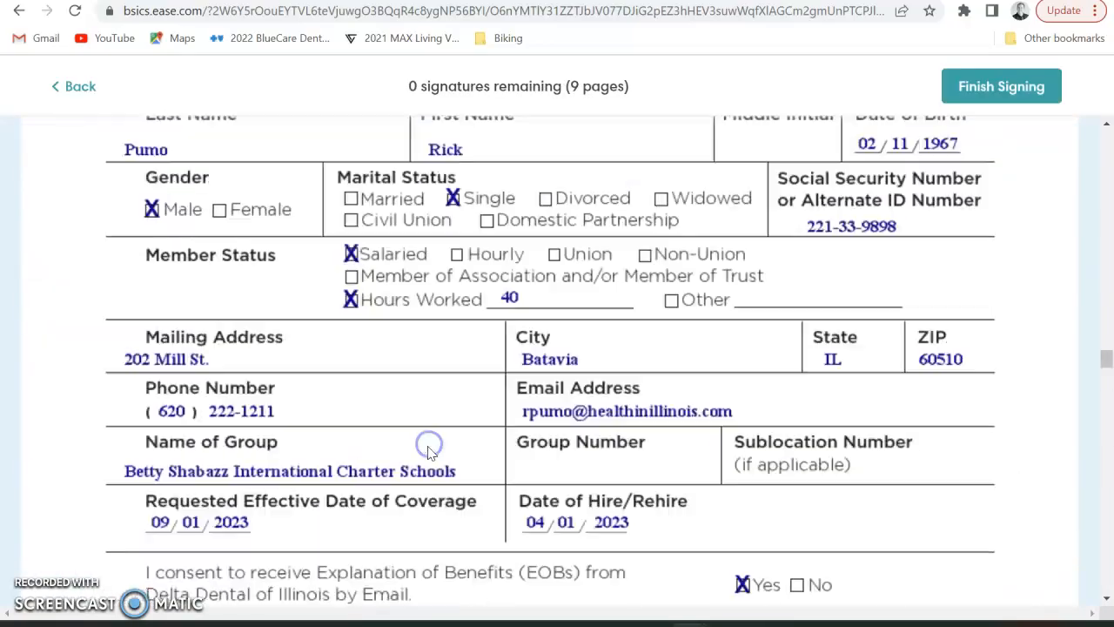
click(967, 89)
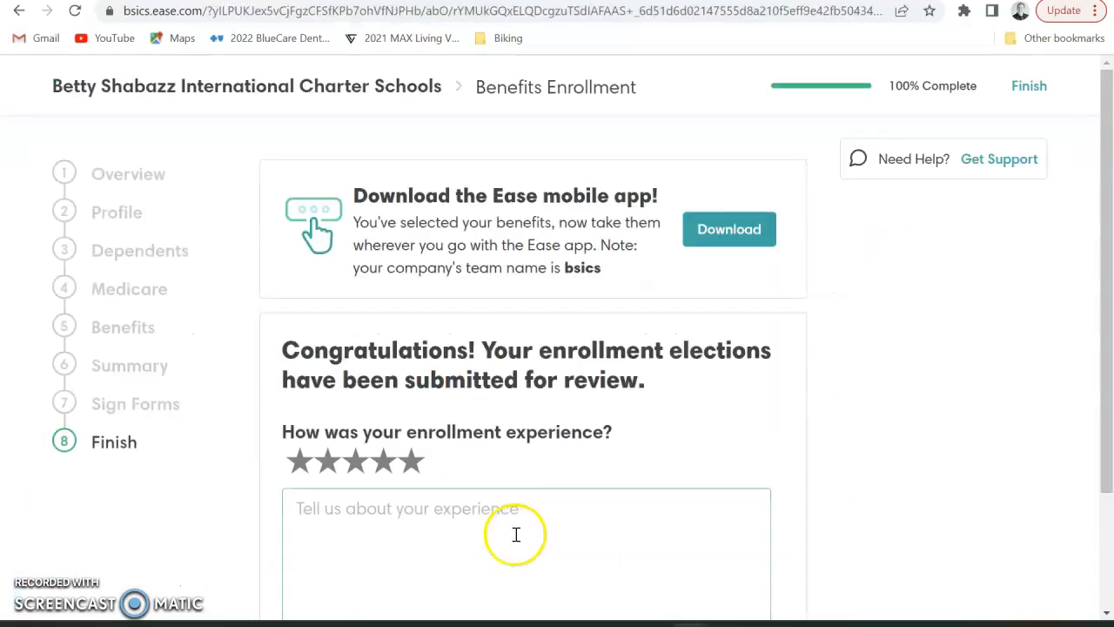
Rate the enrollment experience four stars and try submitting without a comment
scroll(519, 533, down, 2)
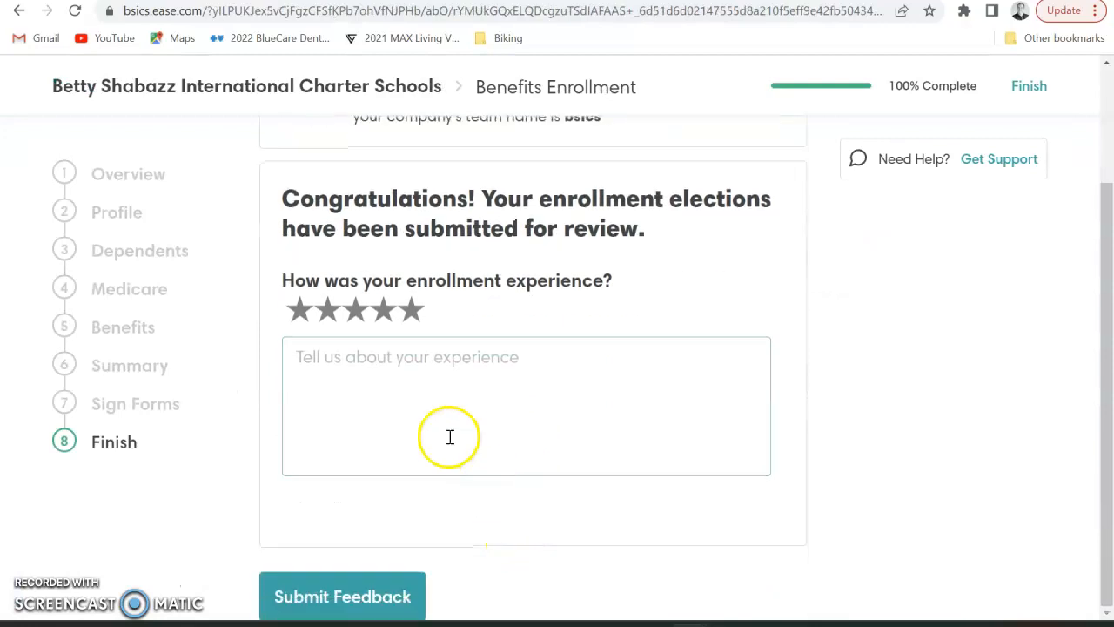
click(388, 318)
click(386, 357)
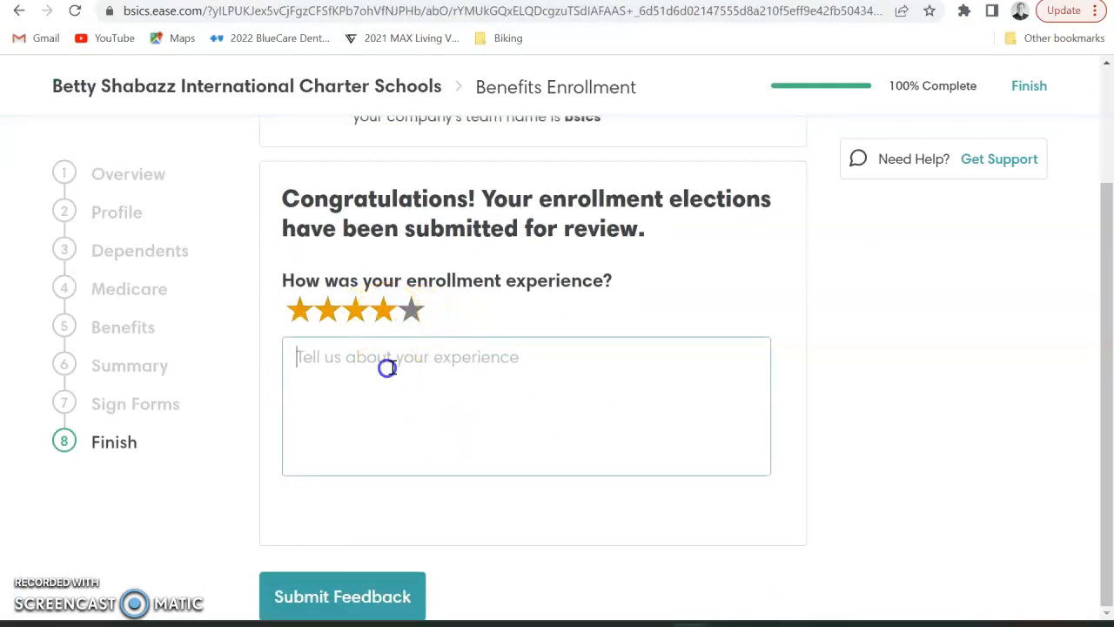
click(358, 595)
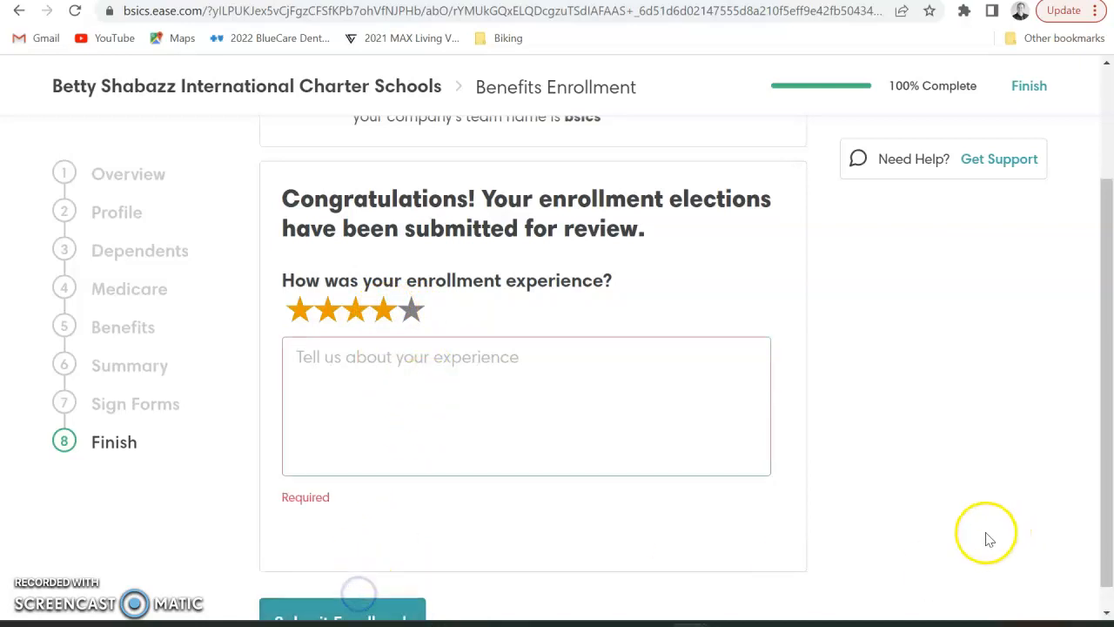
Add the comment 'test' and submit the four-star feedback
click(547, 383)
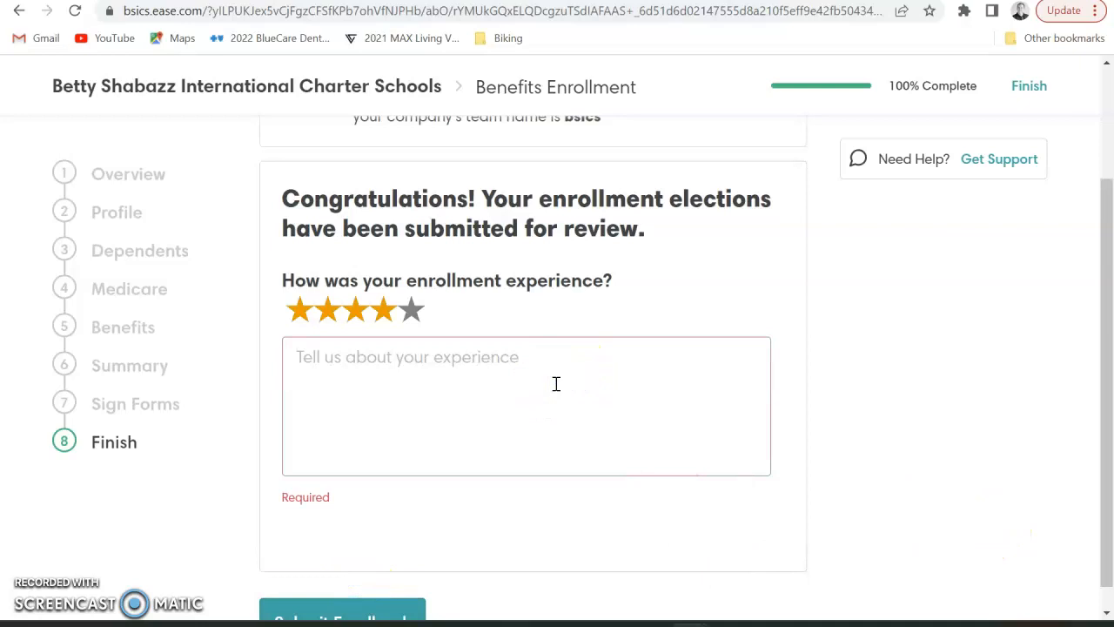
text(test)
scroll(455, 505, down, 1)
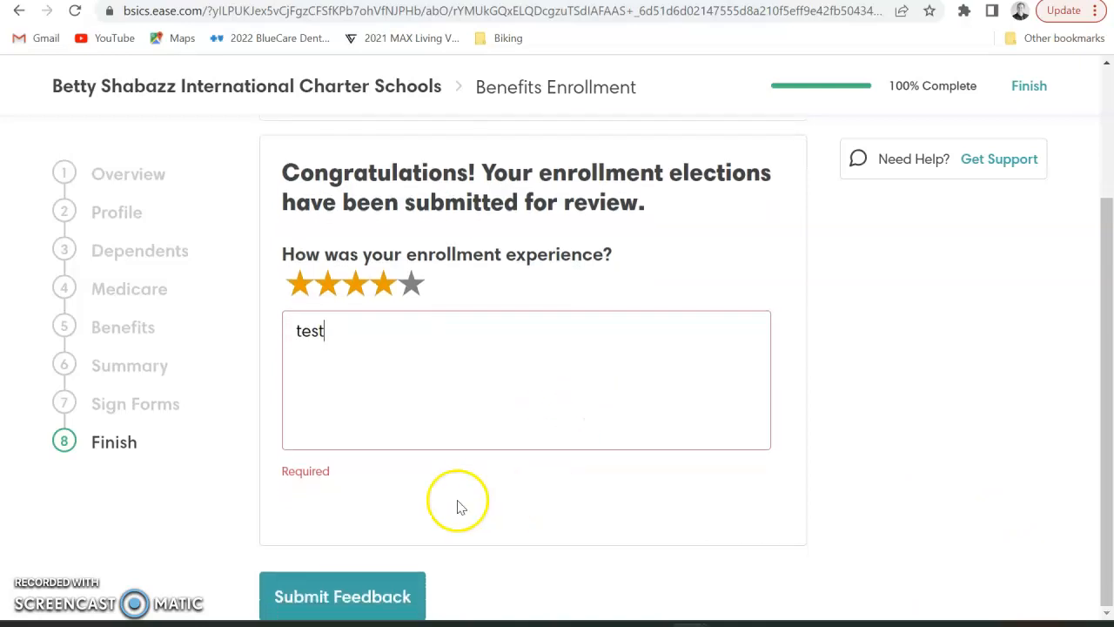
click(378, 598)
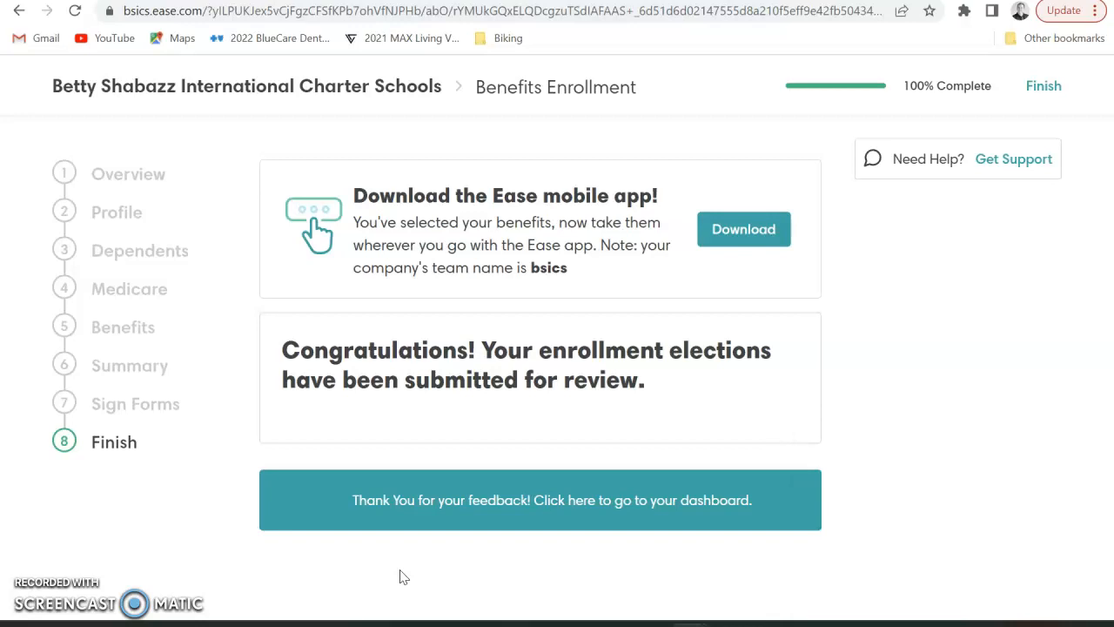
click(402, 573)
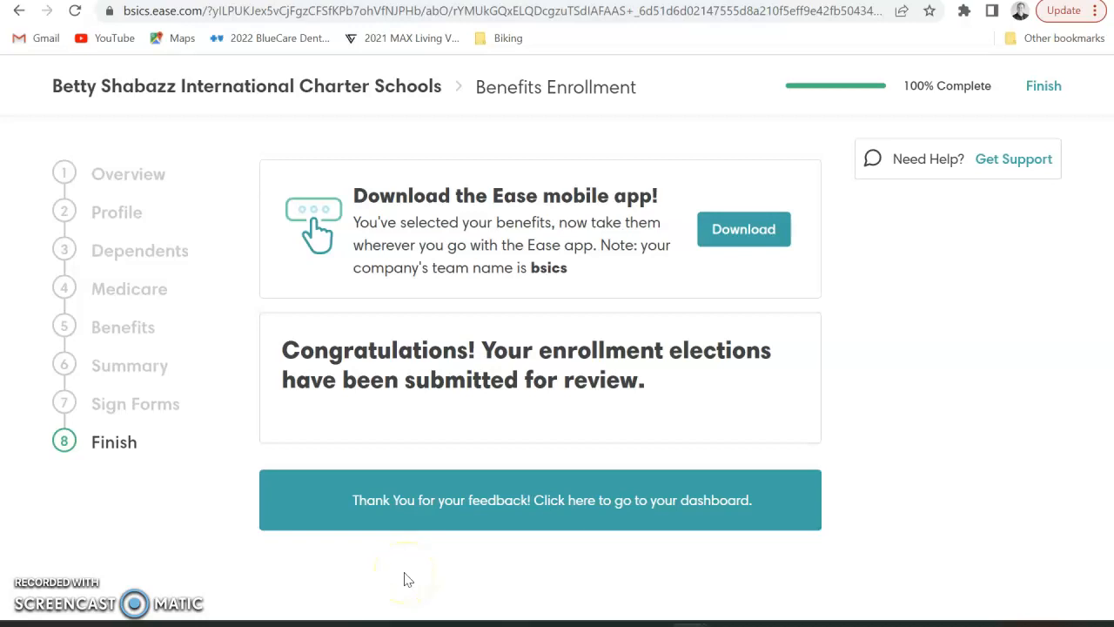